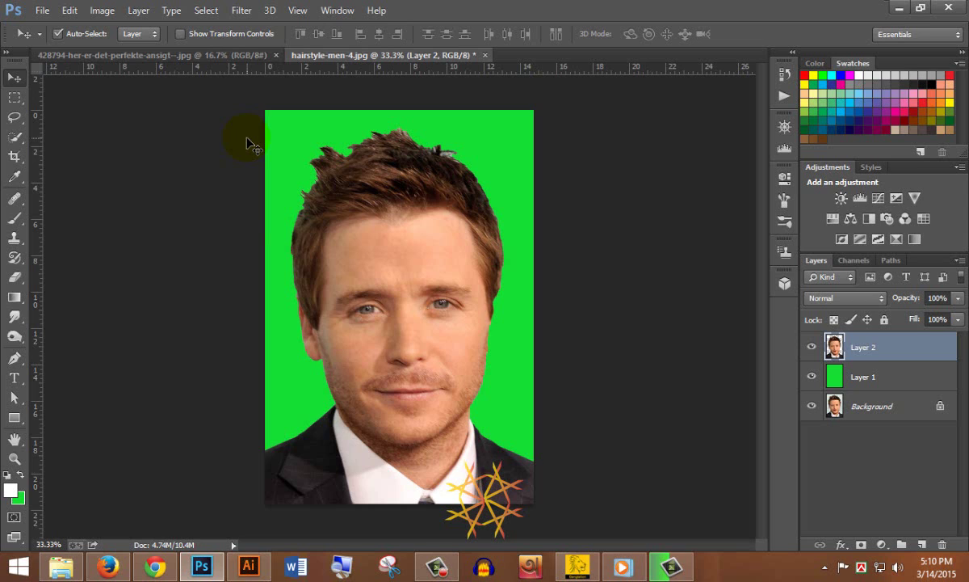
# Browse the Filter menu, close it once, then reopen it to reach Liquify
pyautogui.click(242, 10)
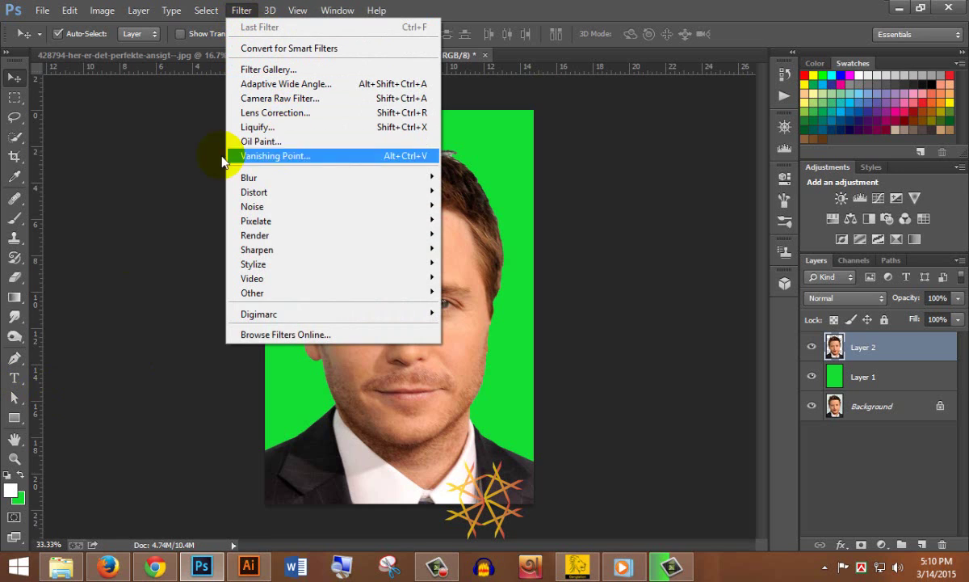
pyautogui.click(482, 7)
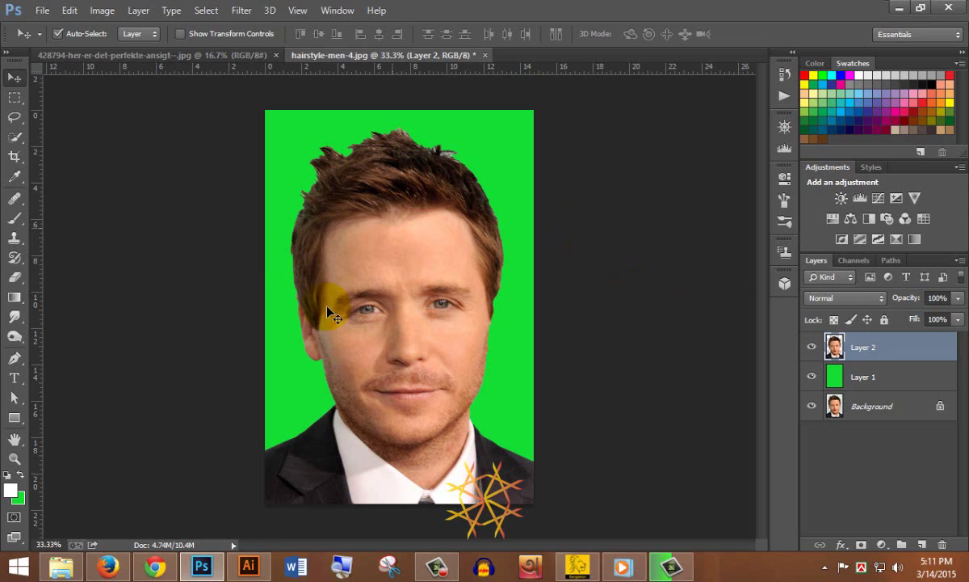
pyautogui.click(241, 10)
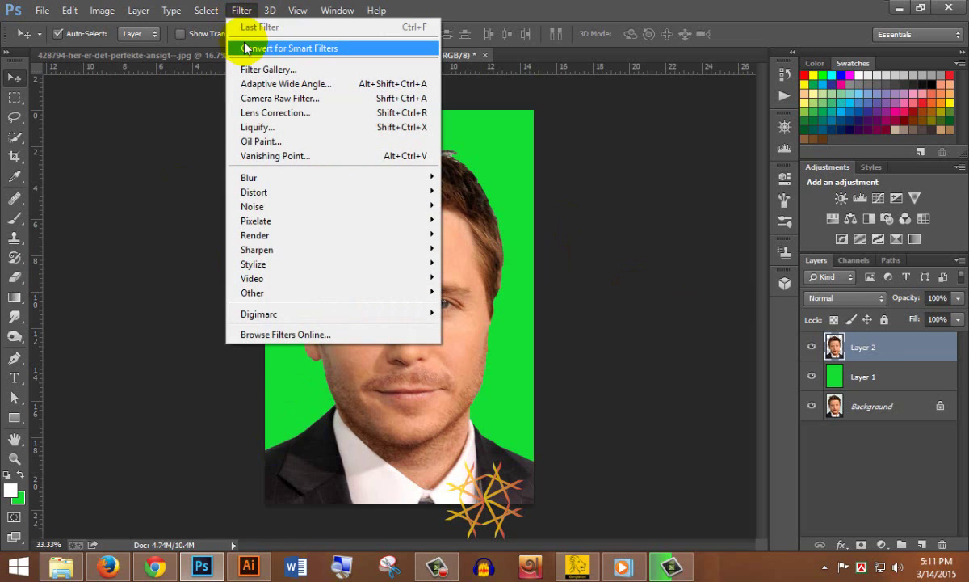
# Launch Liquify on the portrait, try and undo Load Last Mesh, then enable Advanced Mode
pyautogui.click(329, 127)
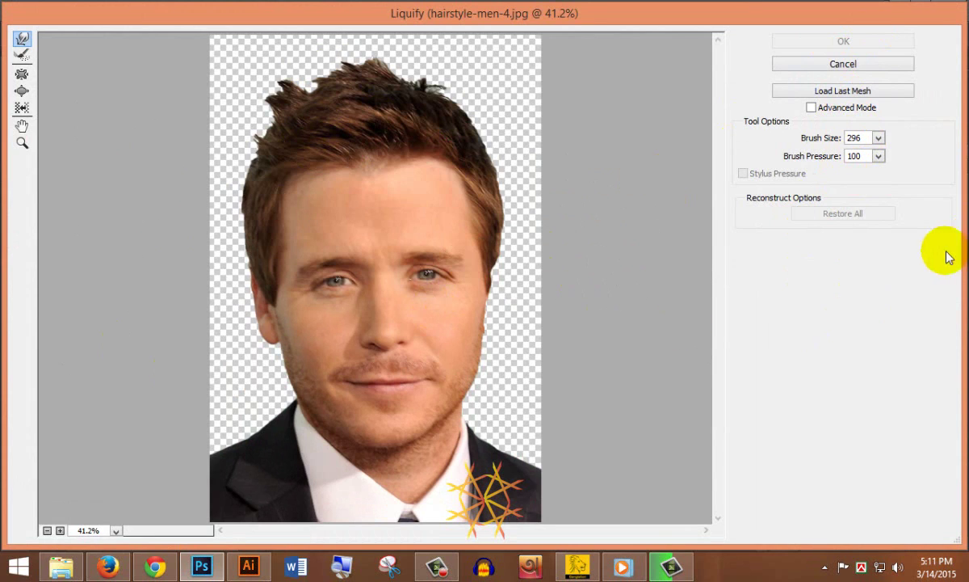
pyautogui.click(893, 98)
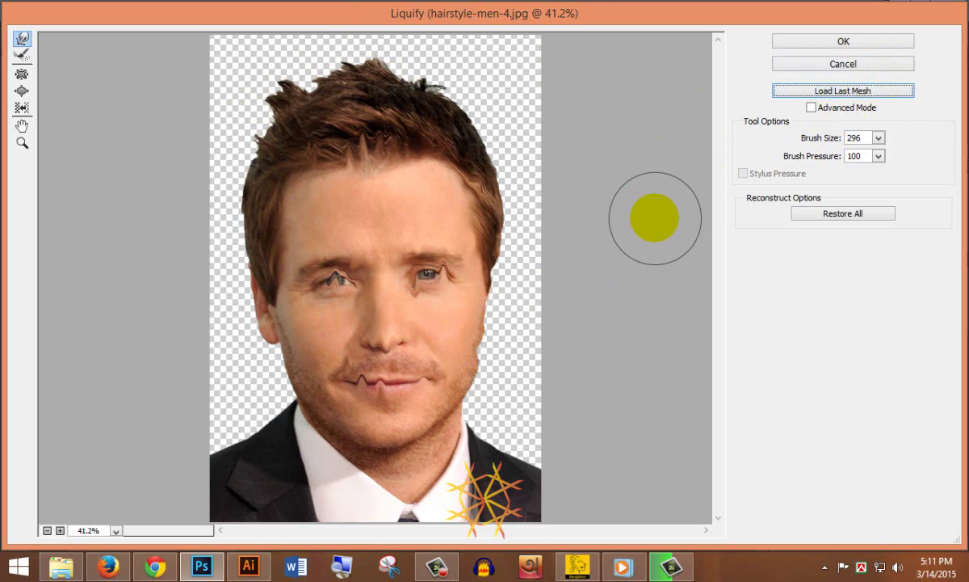
pyautogui.hotkey('ctrl', 'alt', 'z')
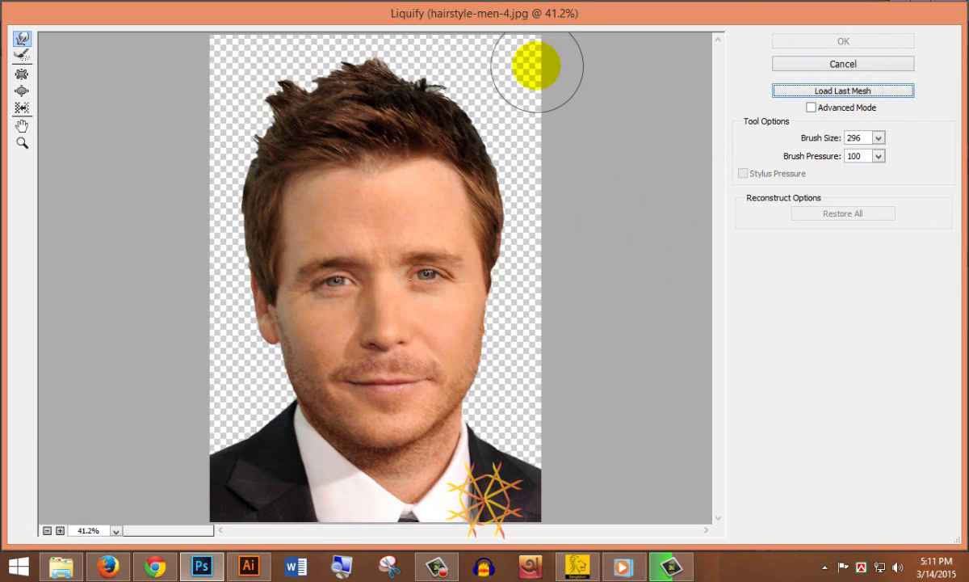
pyautogui.click(811, 106)
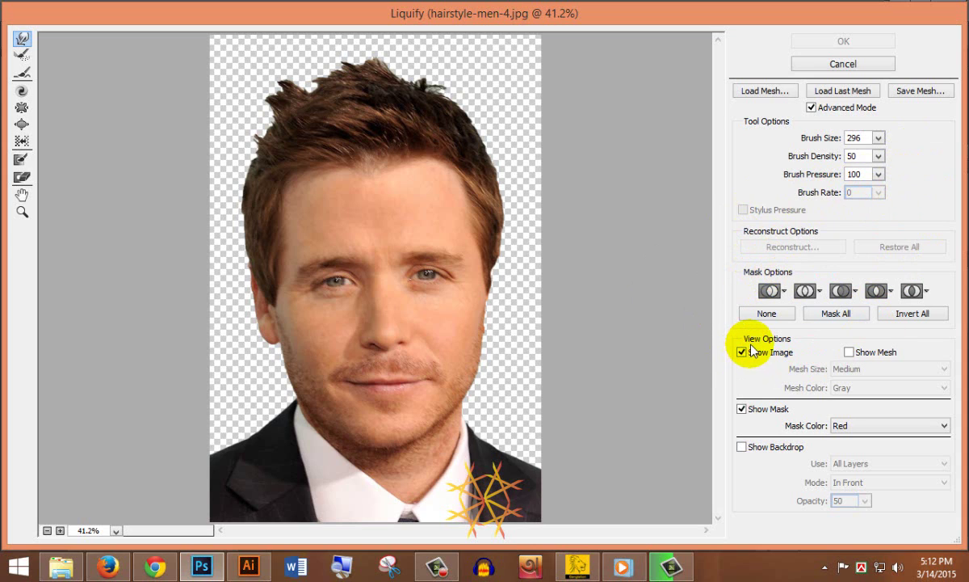
# Toggle Advanced Mode off and on, then settle the Liquify brush size at 300
pyautogui.click(811, 107)
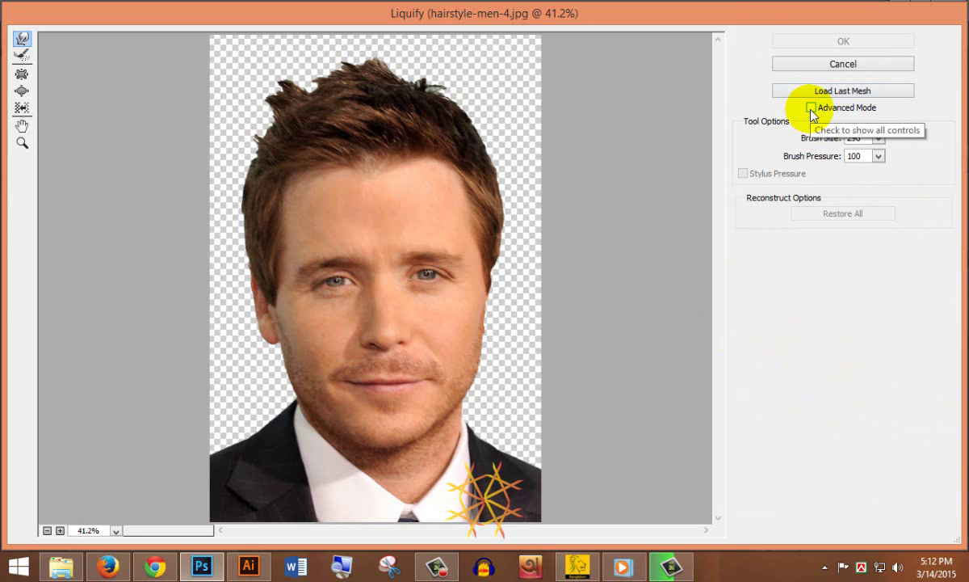
pyautogui.click(811, 107)
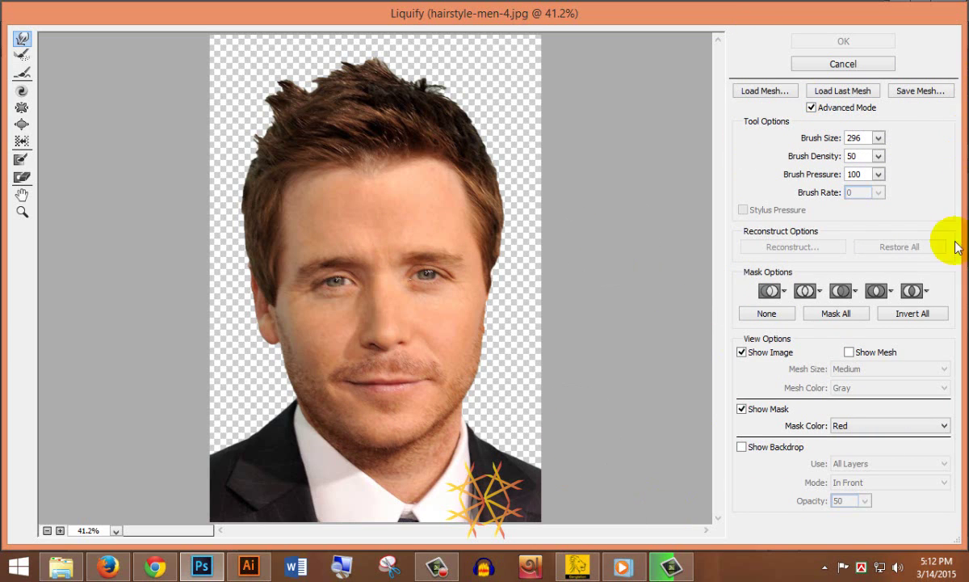
pyautogui.click(878, 138)
pyautogui.moveTo(823, 155); pyautogui.dragTo(828, 156)
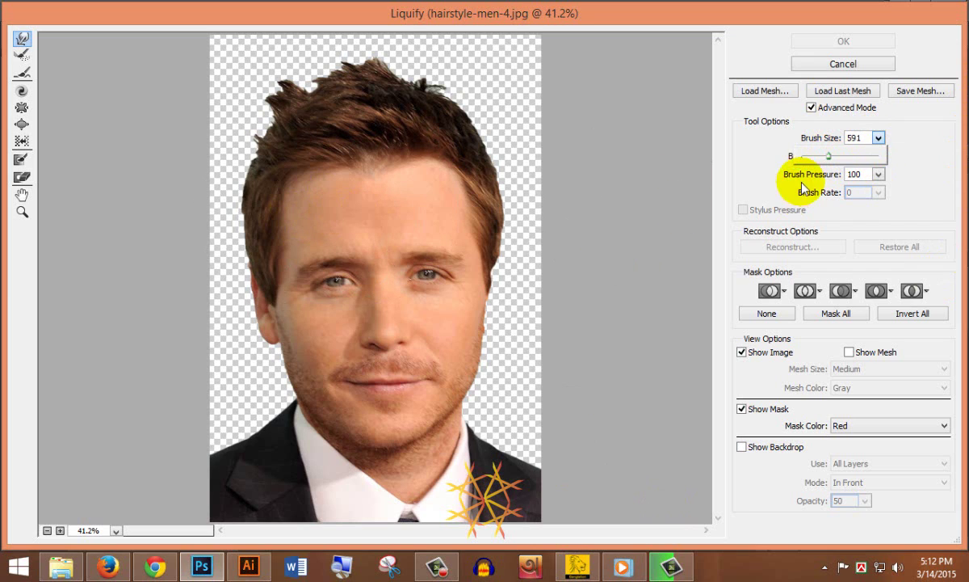
pyautogui.moveTo(829, 156); pyautogui.dragTo(826, 155)
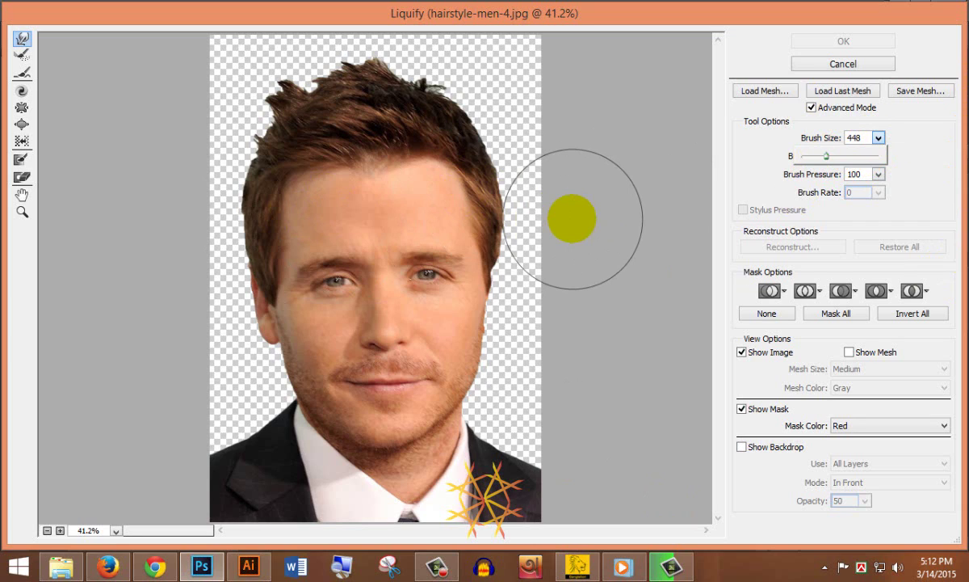
pyautogui.press('[')
pyautogui.press('[')
pyautogui.press('[')
pyautogui.press('[')
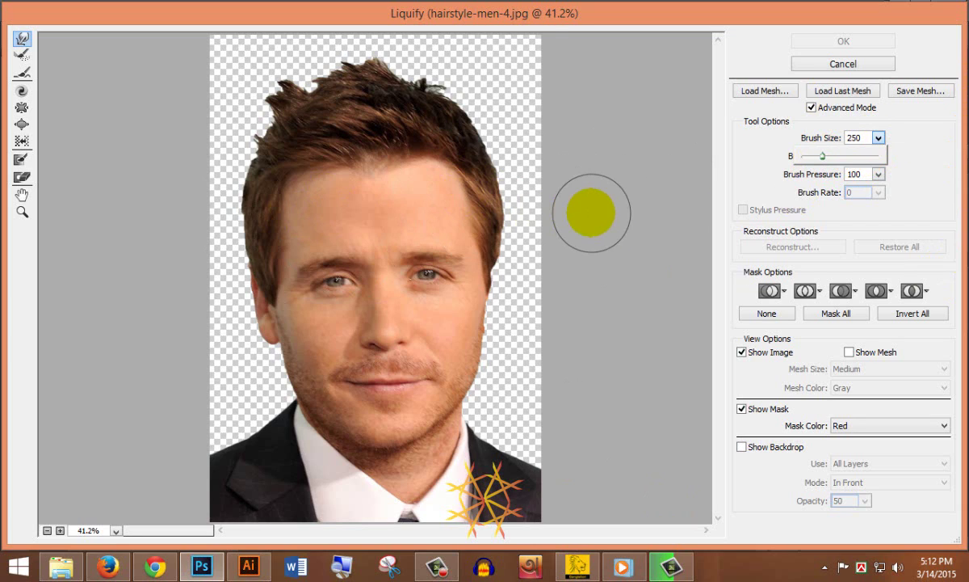
pyautogui.press(']')
pyautogui.press('[')
pyautogui.press(']')
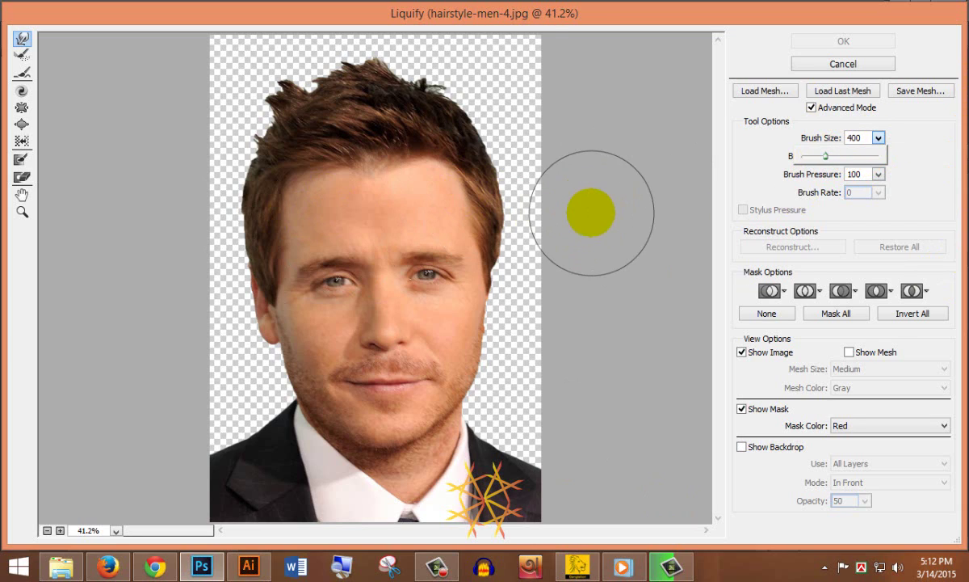
pyautogui.press('[')
pyautogui.press(']')
pyautogui.press('[')
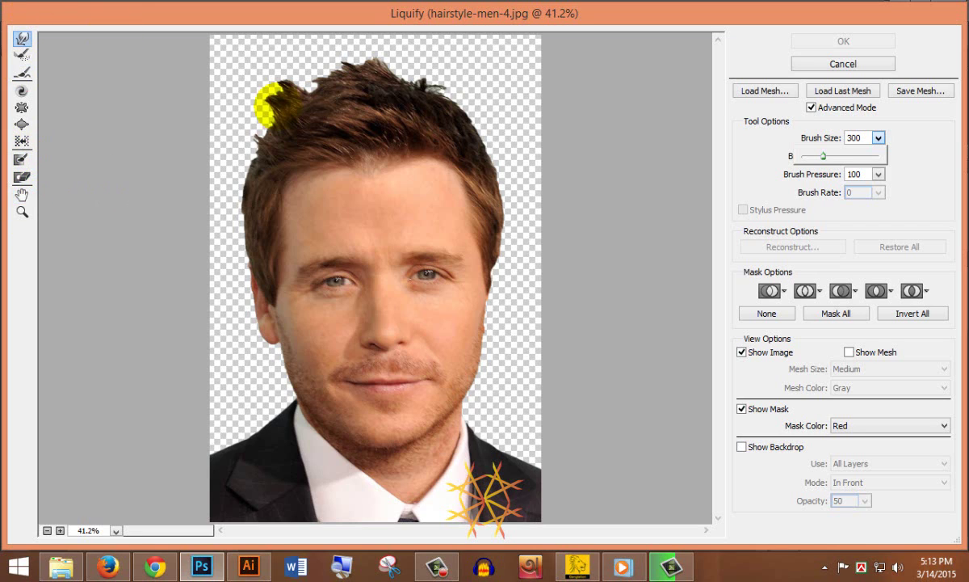
# With Forward Warp, drag the hair down into a wave across the left forehead
pyautogui.click(15, 47)
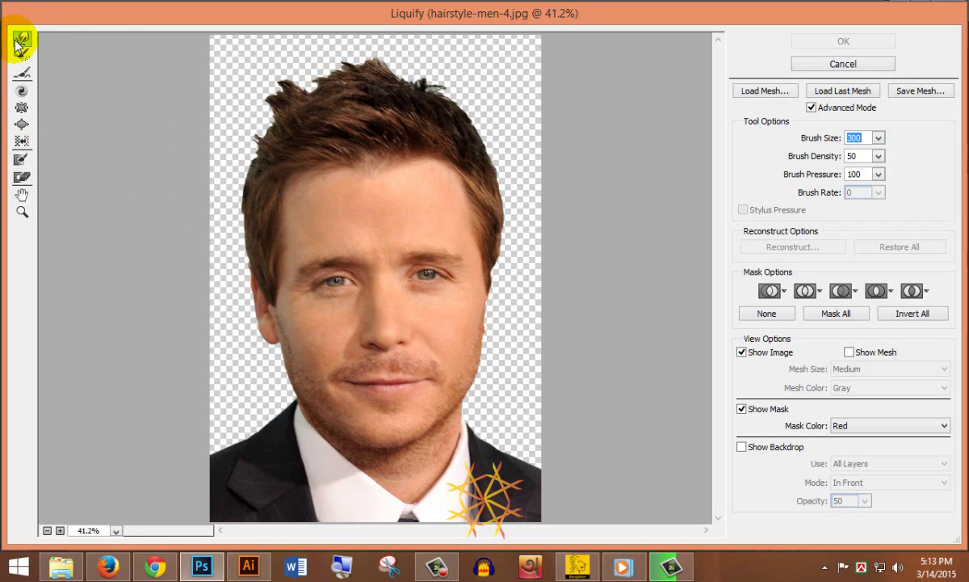
pyautogui.moveTo(299, 135)
pyautogui.mouseDown()
pyautogui.moveTo(368, 210)
pyautogui.moveTo(321, 200)
pyautogui.mouseUp()
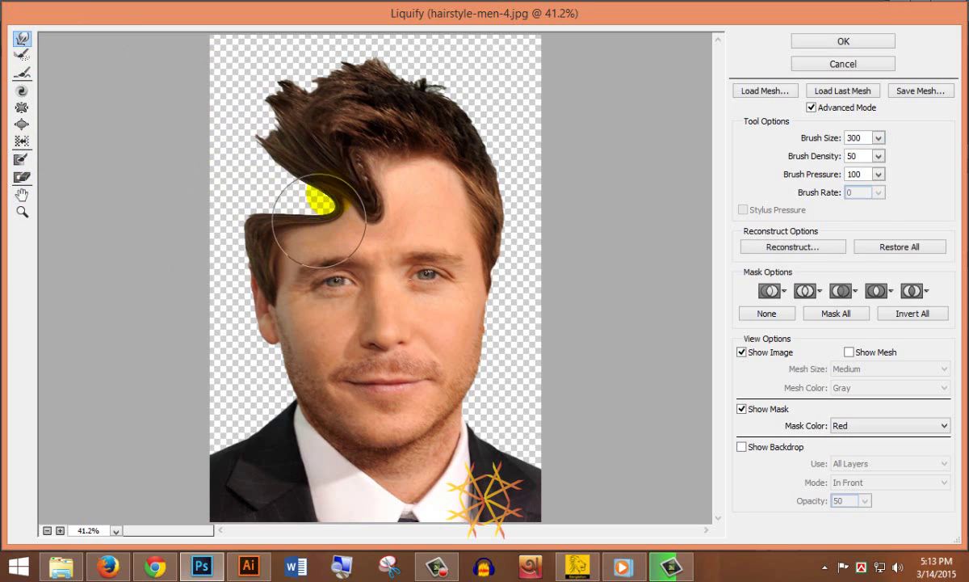
pyautogui.moveTo(394, 70); pyautogui.dragTo(422, 136)
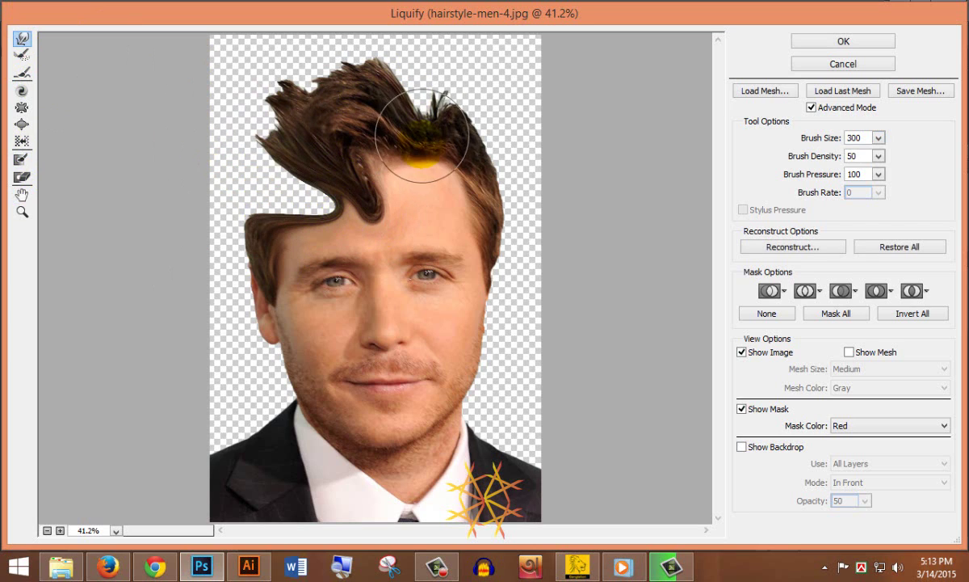
pyautogui.click(23, 57)
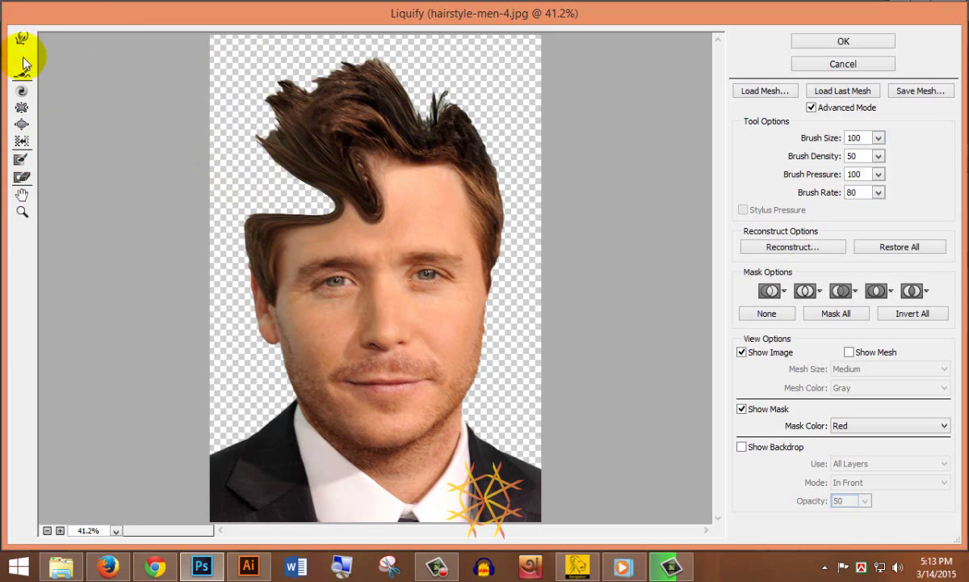
pyautogui.click(20, 55)
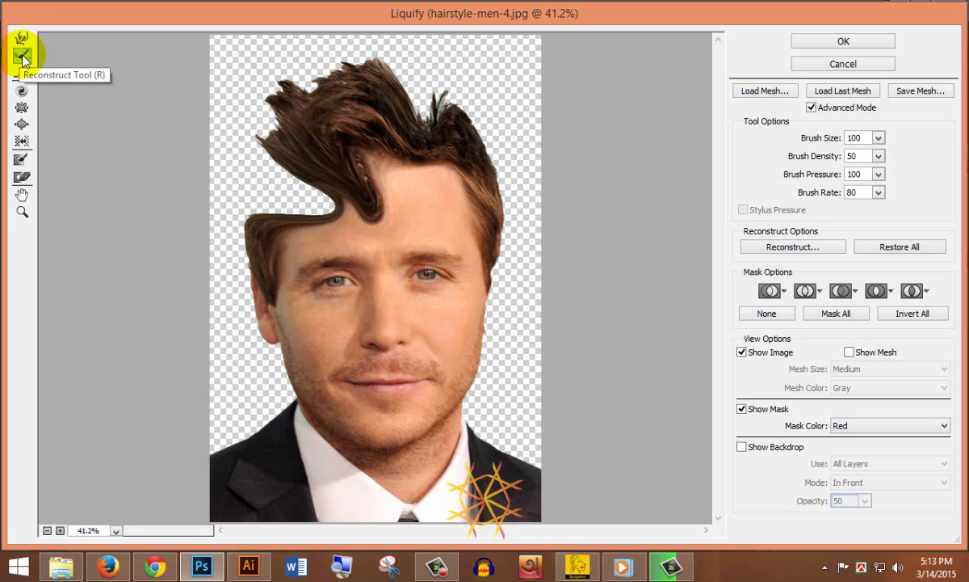
# Reconstruct the warped hair wave, forehead and area around the right eye
pyautogui.click(374, 292)
pyautogui.moveTo(391, 260); pyautogui.dragTo(271, 231)
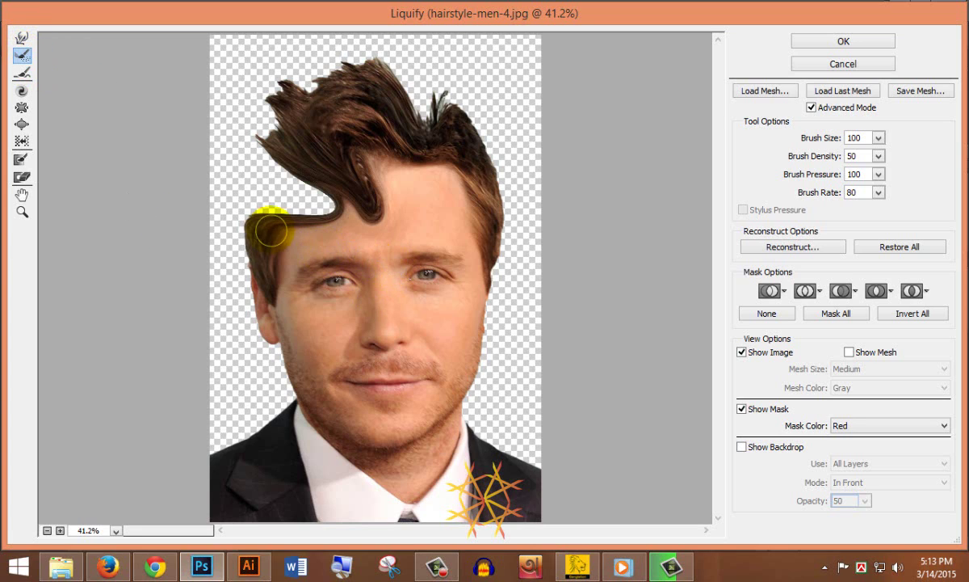
pyautogui.moveTo(331, 194); pyautogui.dragTo(292, 192)
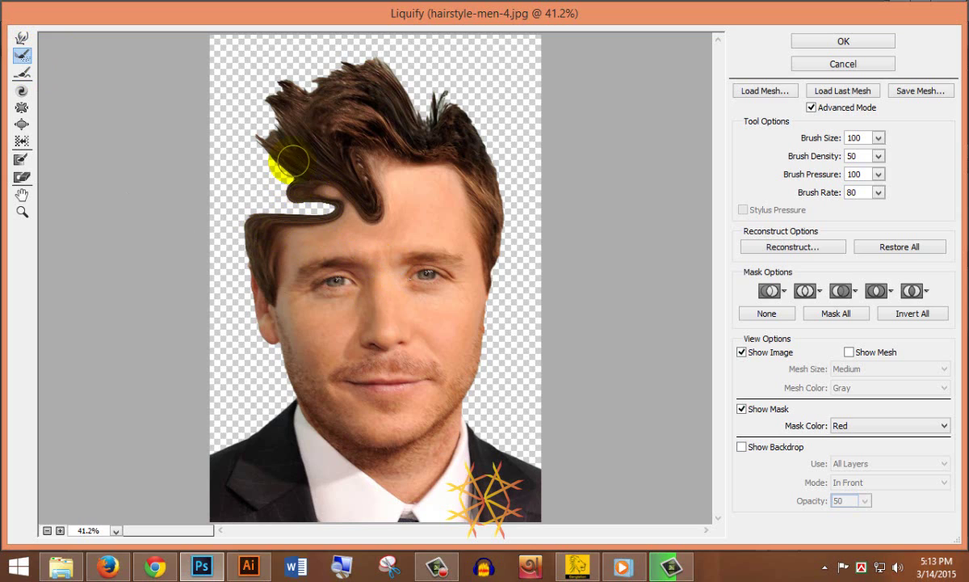
pyautogui.click(425, 307)
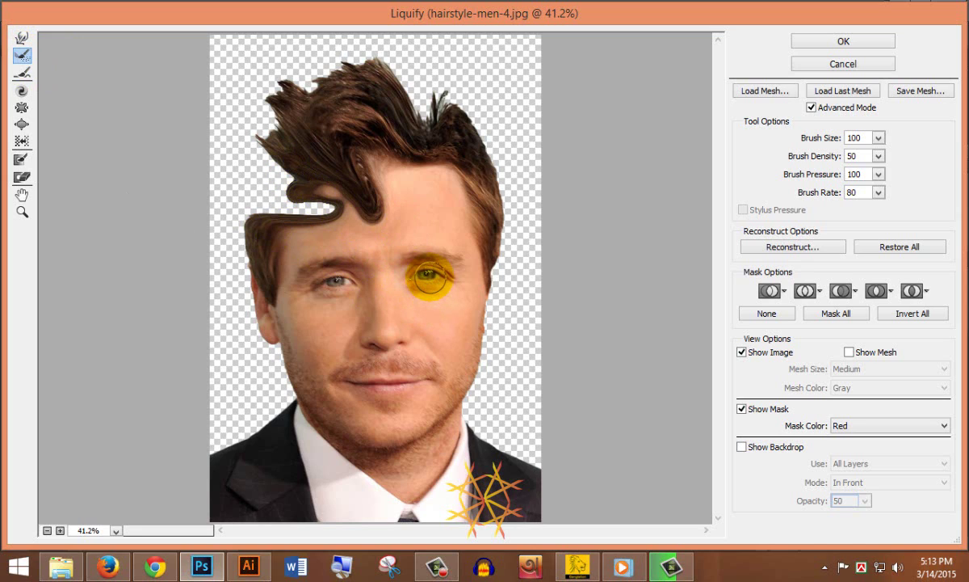
pyautogui.click(404, 212)
pyautogui.moveTo(341, 78)
pyautogui.mouseDown()
pyautogui.moveTo(352, 84)
pyautogui.moveTo(249, 103)
pyautogui.moveTo(296, 145)
pyautogui.mouseUp()
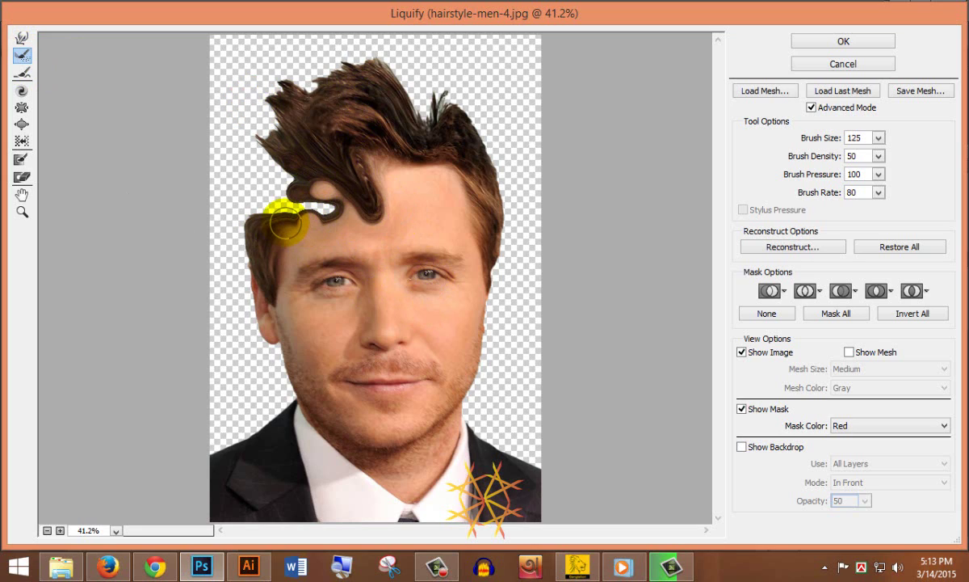
# Sweep a 1000 Reconstruct brush over the hair and face, then finish at 600
pyautogui.press(']')
pyautogui.press(']')
pyautogui.press(']')
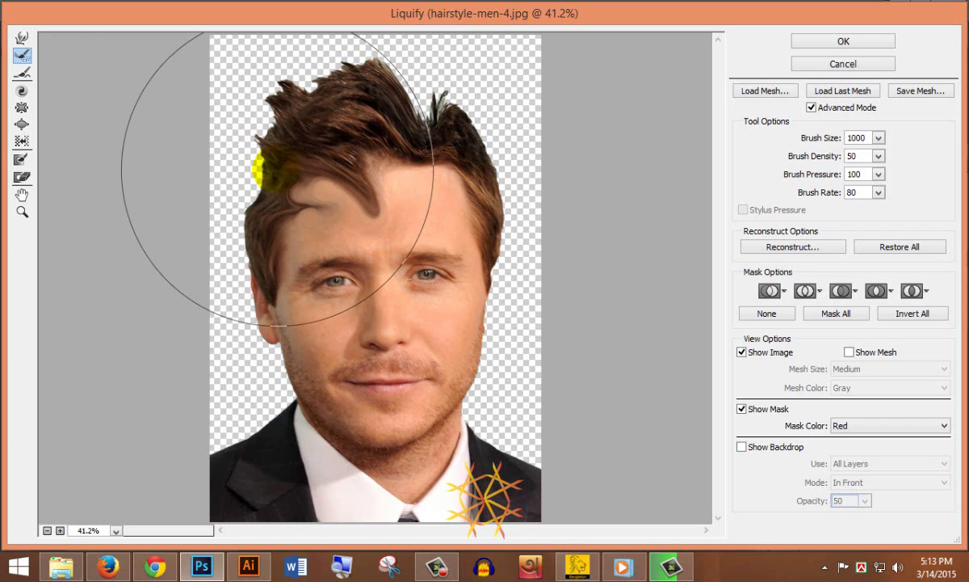
pyautogui.moveTo(293, 217)
pyautogui.mouseDown()
pyautogui.moveTo(376, 157)
pyautogui.moveTo(271, 195)
pyautogui.mouseUp()
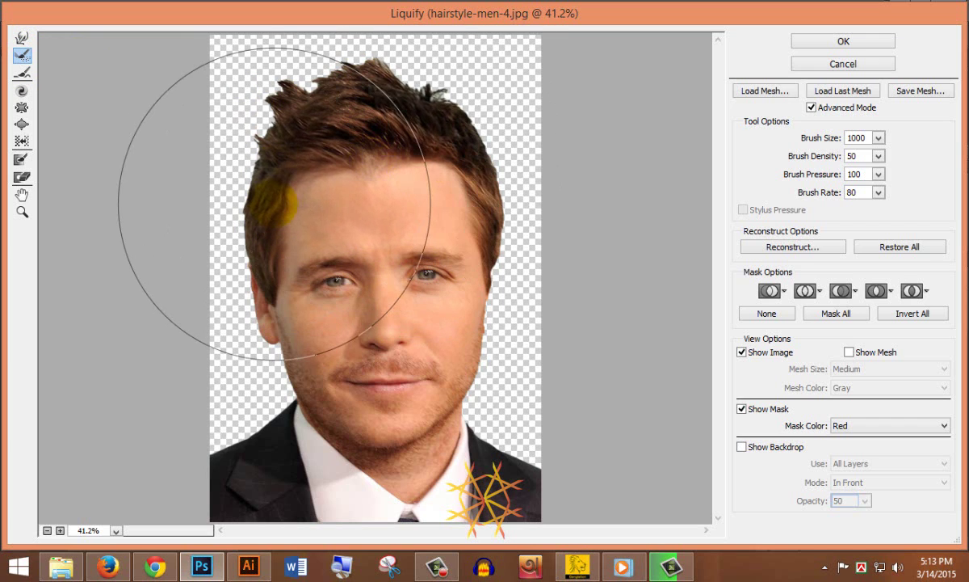
pyautogui.click(47, 239)
pyautogui.moveTo(47, 238); pyautogui.dragTo(437, 260)
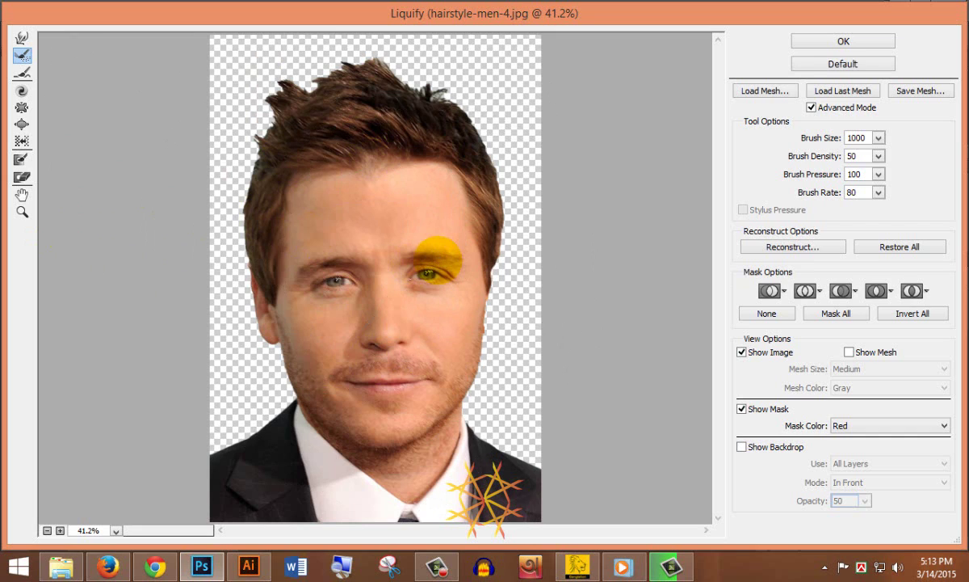
pyautogui.press('[')
pyautogui.press('[')
pyautogui.press('[')
pyautogui.press('[')
pyautogui.moveTo(437, 260)
pyautogui.mouseDown()
pyautogui.moveTo(415, 293)
pyautogui.moveTo(551, 264)
pyautogui.moveTo(513, 163)
pyautogui.moveTo(22, 143)
pyautogui.moveTo(36, 72)
pyautogui.mouseUp()
pyautogui.click(22, 72)
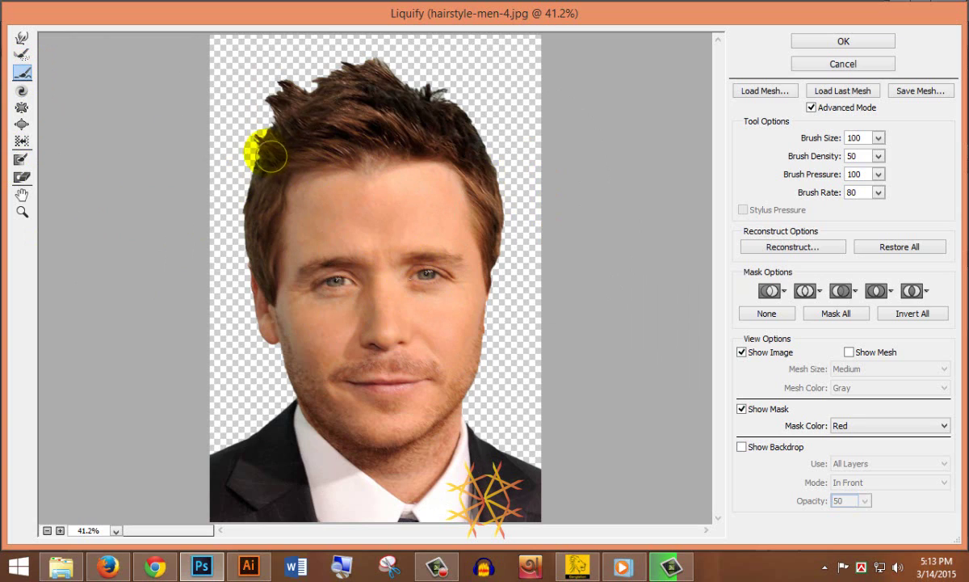
# Smooth around the right eye, then twirl the right eye clockwise
pyautogui.moveTo(287, 171)
pyautogui.mouseDown()
pyautogui.moveTo(431, 281)
pyautogui.moveTo(22, 104)
pyautogui.moveTo(11, 85)
pyautogui.mouseUp()
pyautogui.click(22, 92)
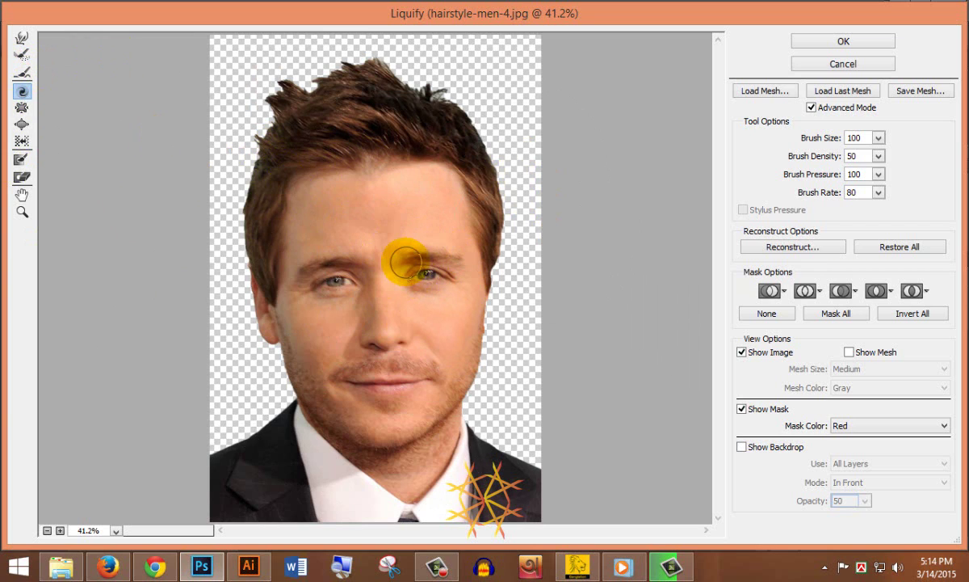
pyautogui.moveTo(403, 259); pyautogui.dragTo(429, 275)
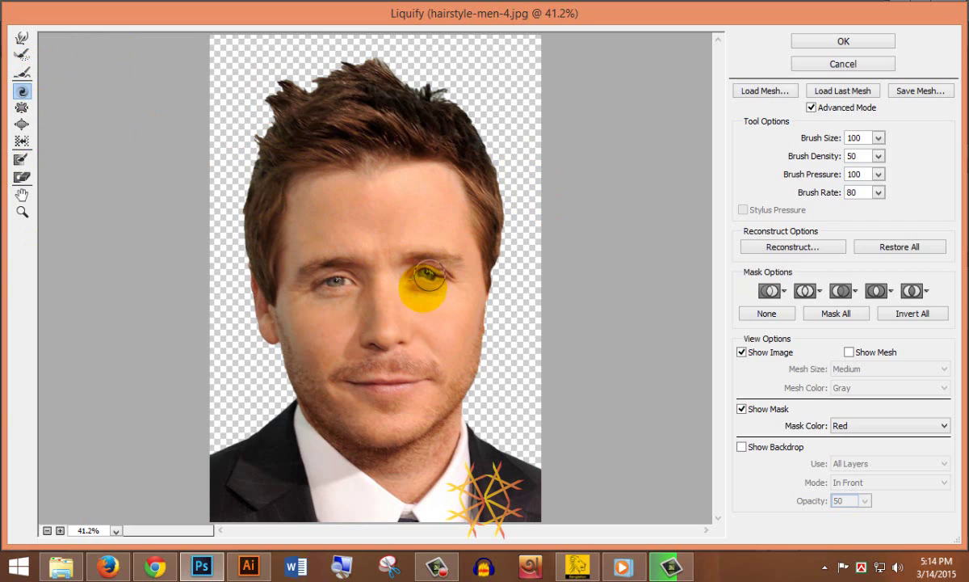
pyautogui.click(434, 280)
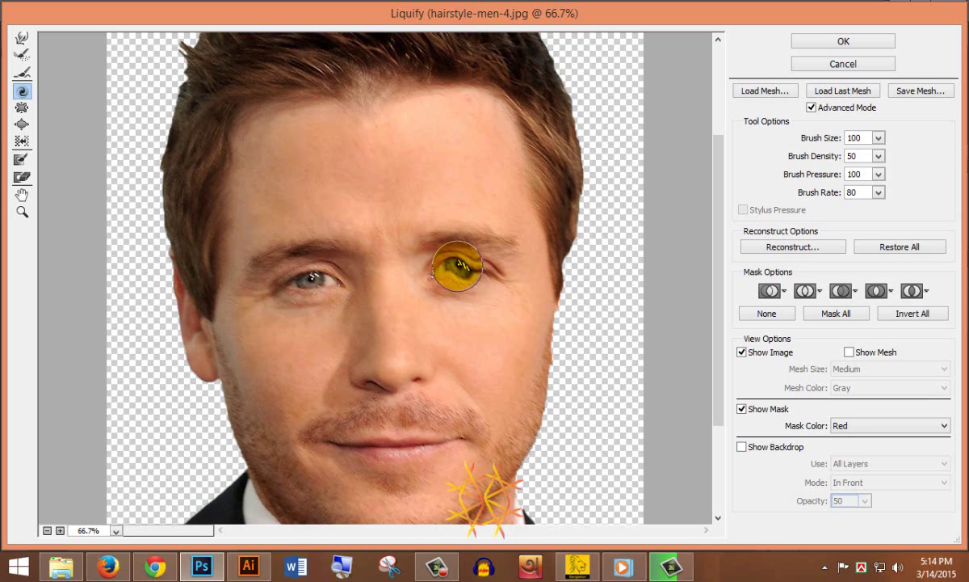
# Twirl the man's left eye and twist the lips into a curl
pyautogui.click(301, 275)
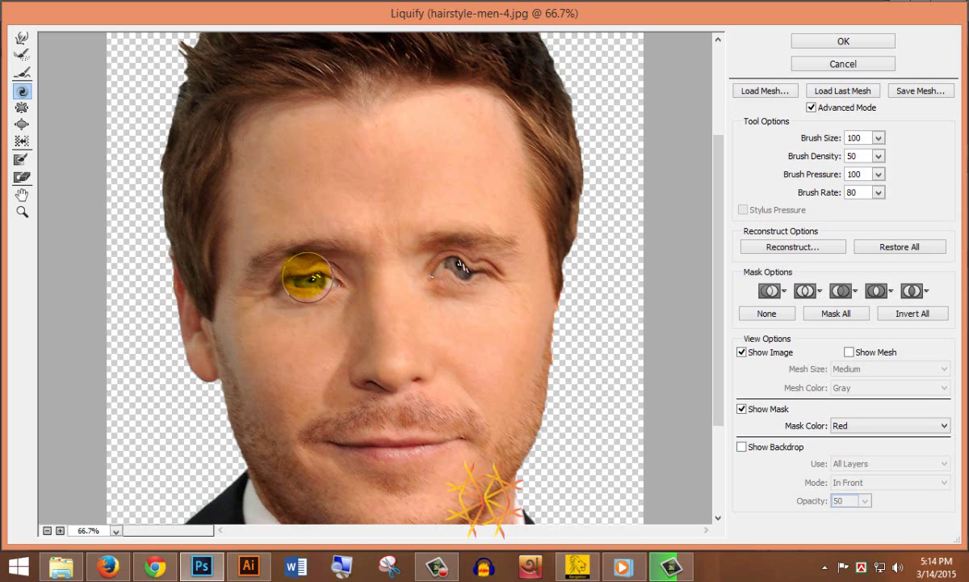
pyautogui.scroll(-3, 403, 295)
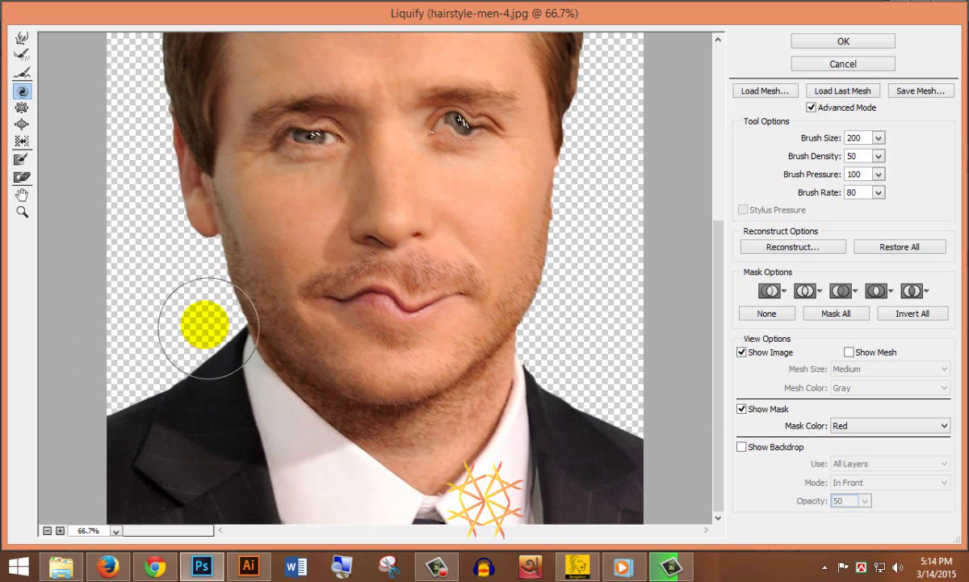
pyautogui.hotkey('ctrl', 'z')
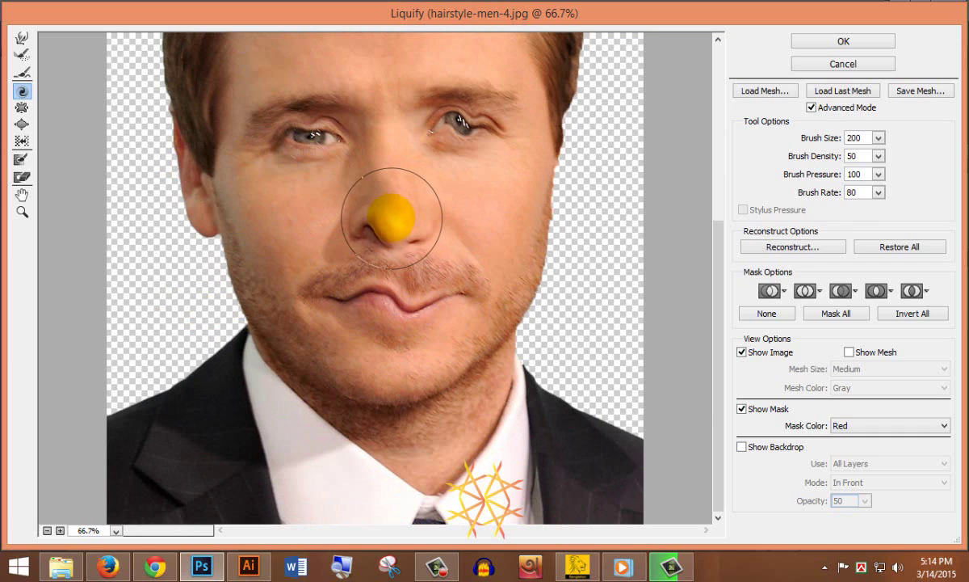
pyautogui.moveTo(383, 273); pyautogui.dragTo(436, 311)
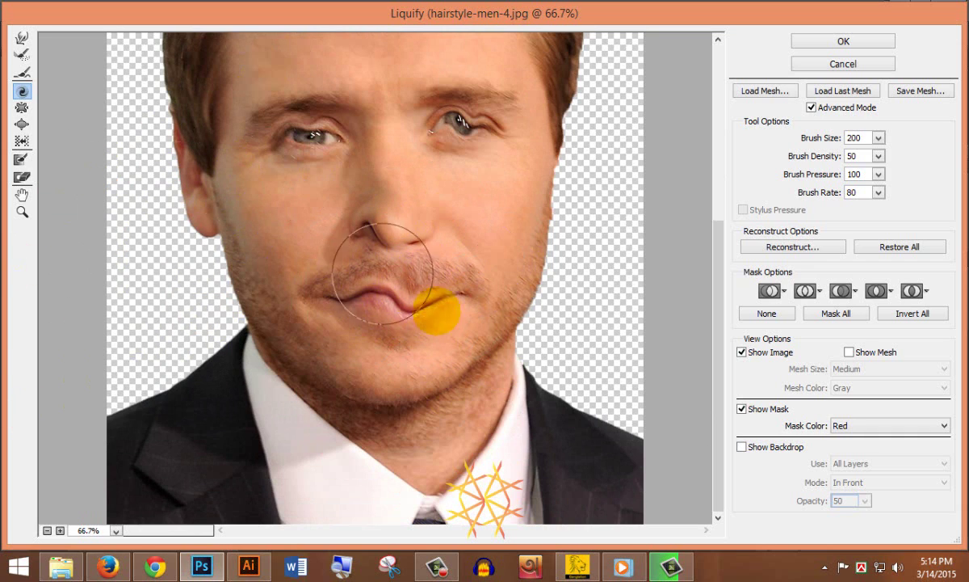
# Pinch the man's left cheek inward with the Pucker tool at brush size 300
pyautogui.click(22, 109)
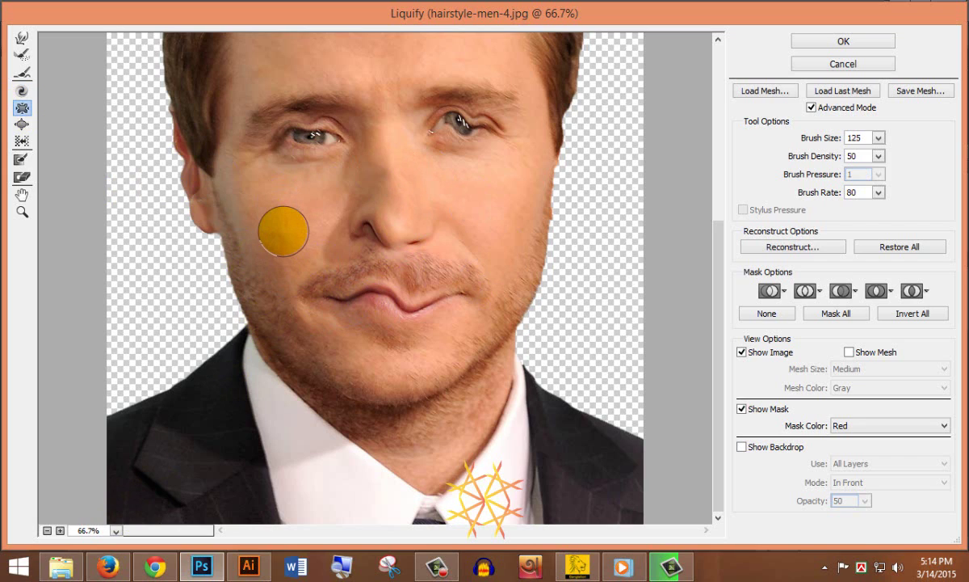
pyautogui.press(']')
pyautogui.press(']')
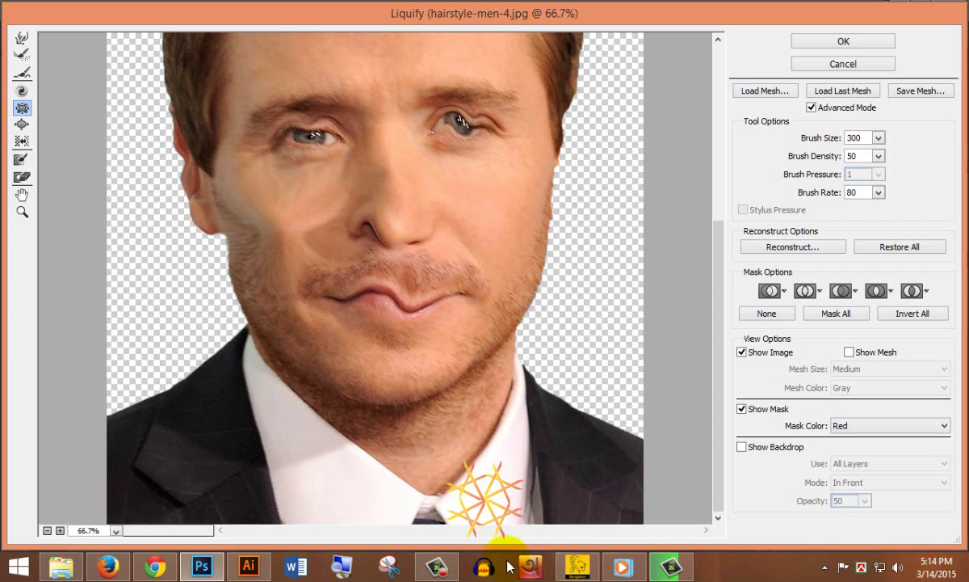
pyautogui.click(22, 126)
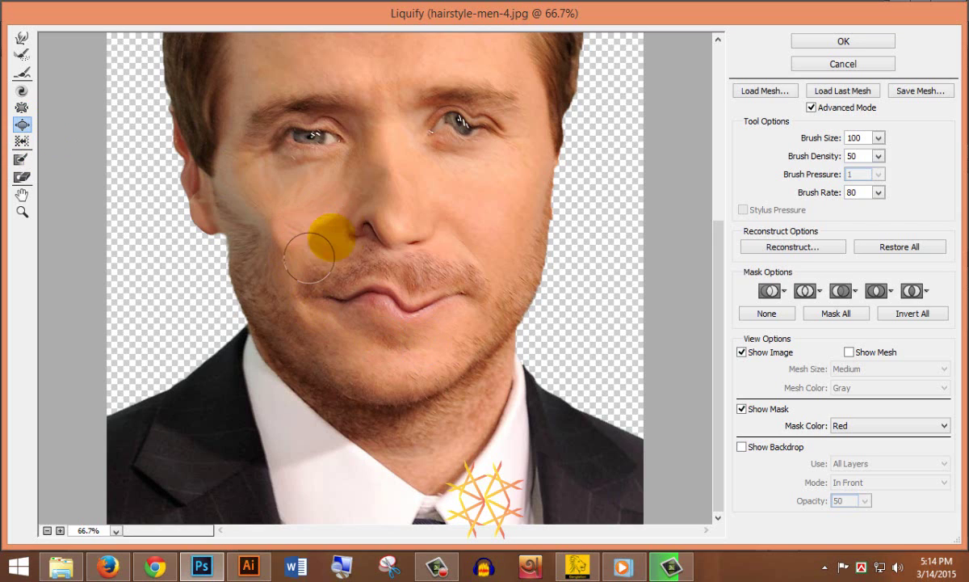
# Bloat the left cheek, then swell the whole face outward with a 1000 brush
pyautogui.click(325, 234)
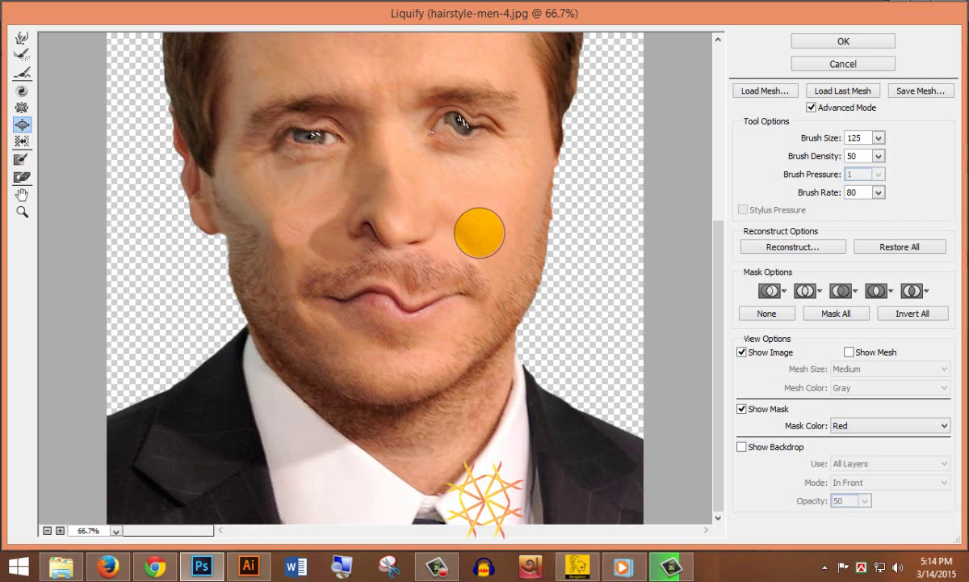
pyautogui.press(']')
pyautogui.press(']')
pyautogui.press(']')
pyautogui.press(']')
pyautogui.press(']')
pyautogui.press(']')
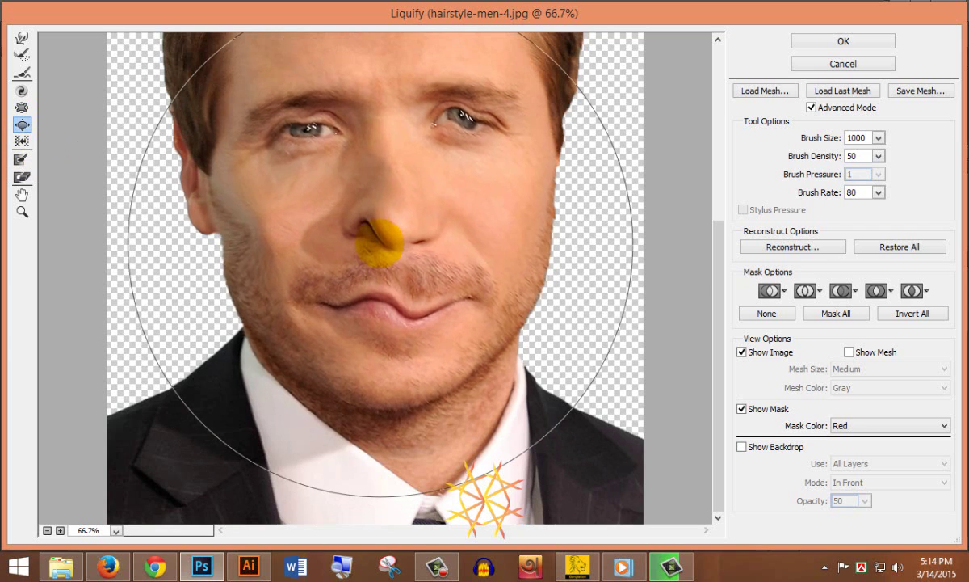
pyautogui.moveTo(380, 241); pyautogui.dragTo(362, 158)
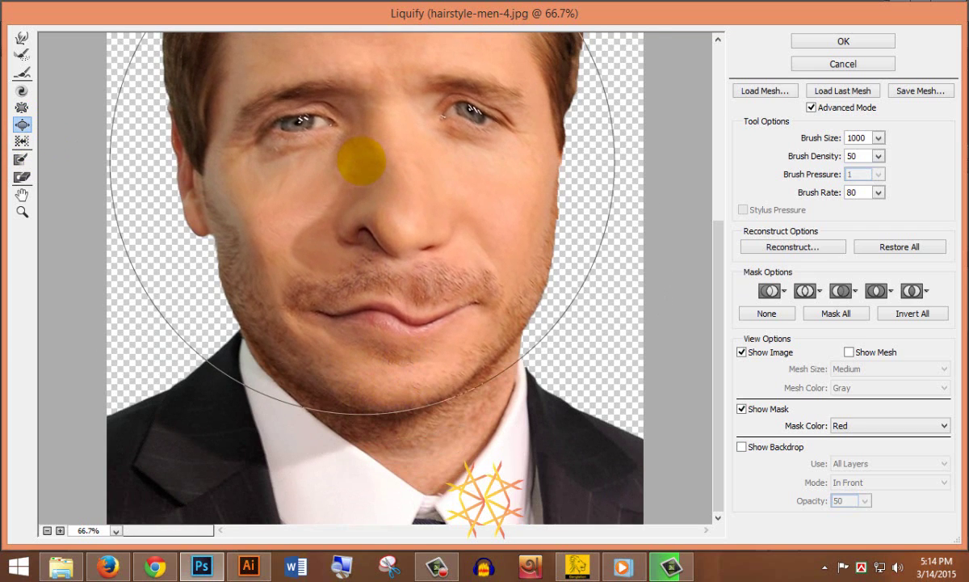
# With Push Left at brush 300, smear the nose and chin down into a lopsided jaw
pyautogui.click(22, 143)
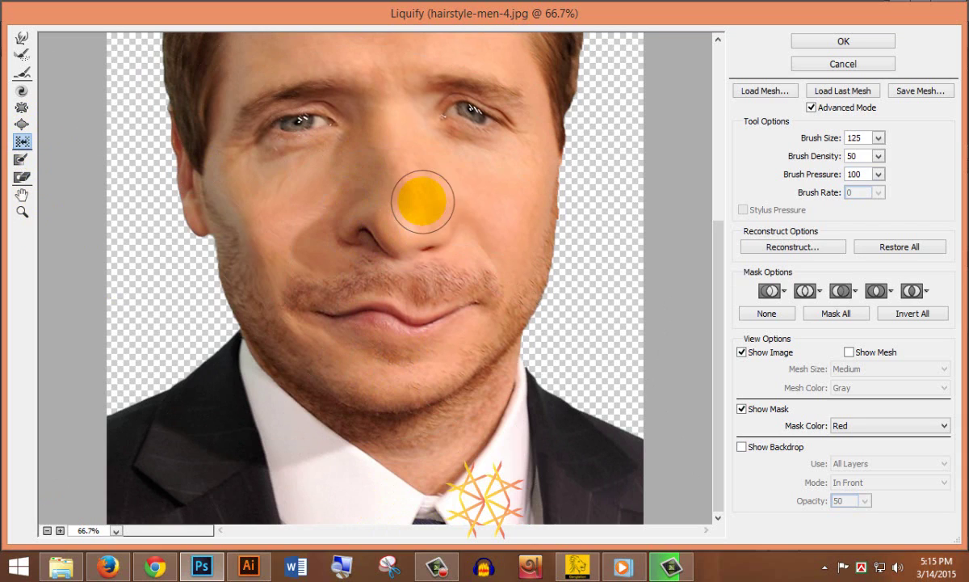
pyautogui.press(']')
pyautogui.moveTo(422, 200)
pyautogui.mouseDown()
pyautogui.moveTo(379, 418)
pyautogui.moveTo(277, 254)
pyautogui.moveTo(459, 346)
pyautogui.mouseUp()
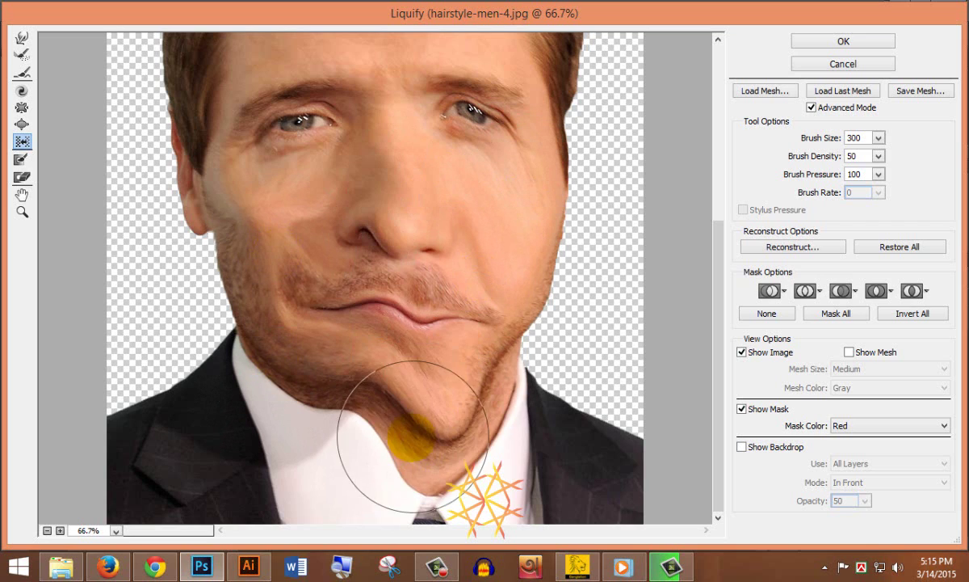
pyautogui.moveTo(459, 346); pyautogui.dragTo(339, 464)
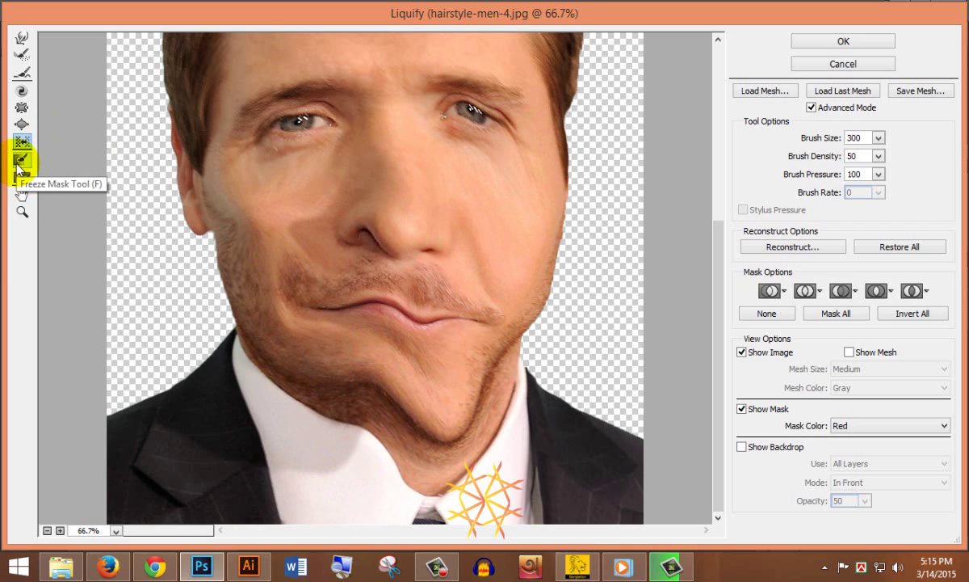
# Paint a freeze mask at brush size 200 over the cheeks, nose, mouth and jaw
pyautogui.click(20, 161)
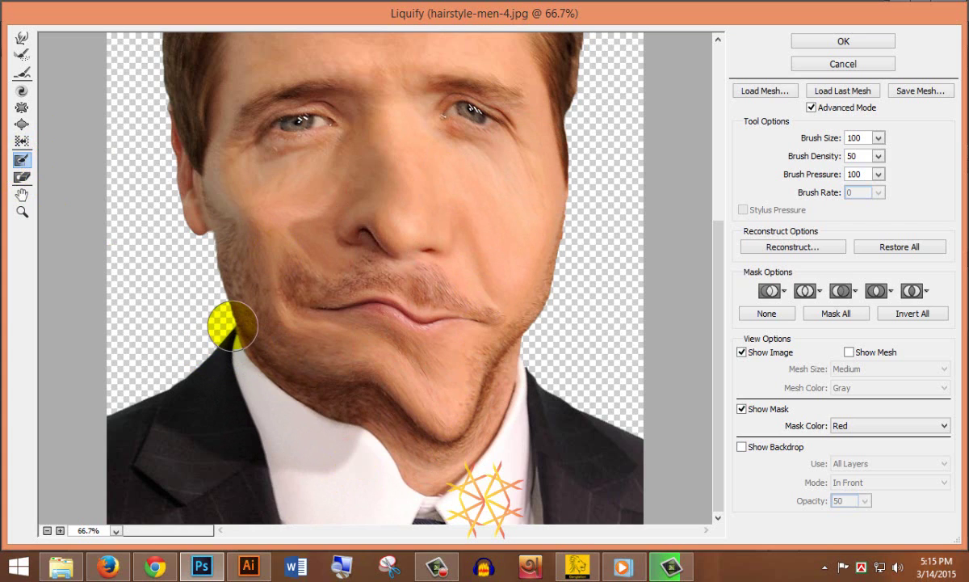
pyautogui.press(']')
pyautogui.click(216, 275)
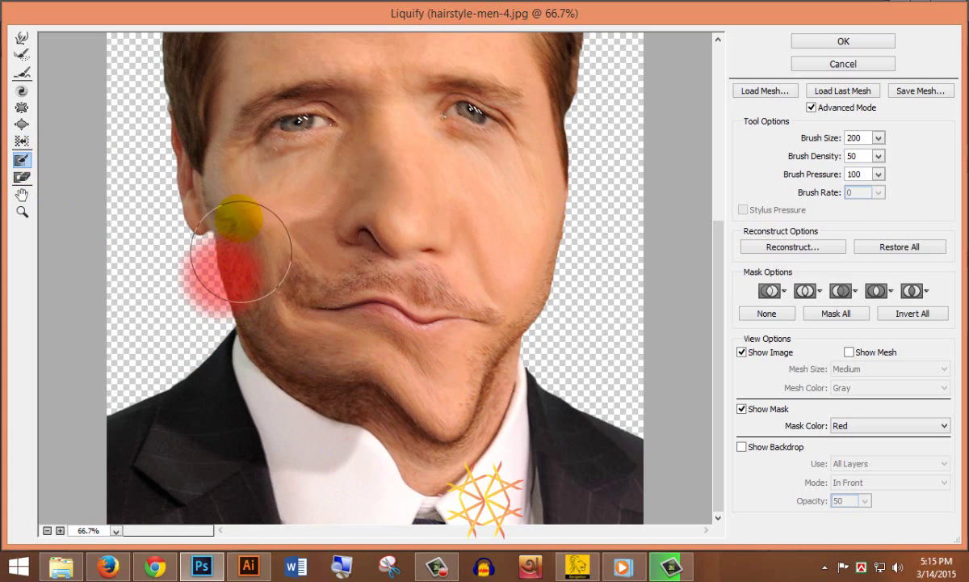
pyautogui.moveTo(219, 190)
pyautogui.mouseDown()
pyautogui.moveTo(319, 205)
pyautogui.moveTo(371, 400)
pyautogui.mouseUp()
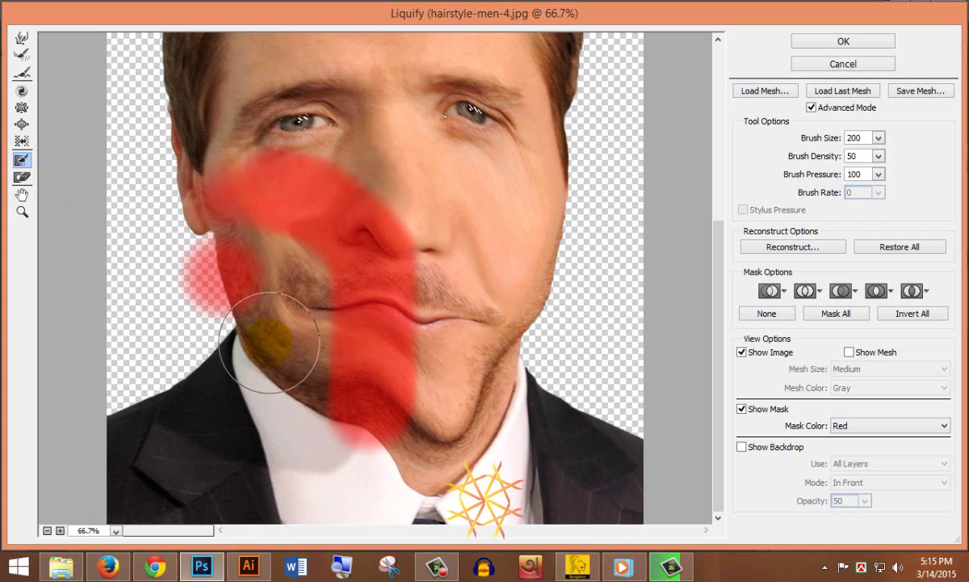
pyautogui.moveTo(333, 241)
pyautogui.mouseDown()
pyautogui.moveTo(321, 347)
pyautogui.moveTo(277, 325)
pyautogui.moveTo(245, 255)
pyautogui.moveTo(263, 309)
pyautogui.moveTo(461, 401)
pyautogui.moveTo(459, 216)
pyautogui.moveTo(411, 357)
pyautogui.moveTo(316, 304)
pyautogui.moveTo(347, 384)
pyautogui.mouseUp()
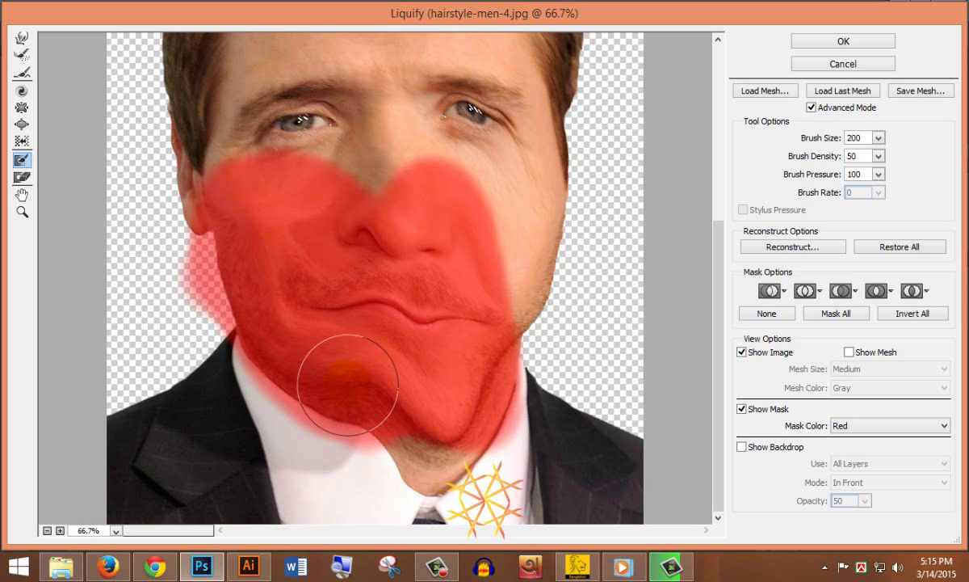
# Thaw the red mask off the cheek and jaw, enlarging the brush to 300
pyautogui.click(22, 177)
pyautogui.moveTo(198, 185)
pyautogui.mouseDown()
pyautogui.moveTo(227, 325)
pyautogui.moveTo(210, 232)
pyautogui.moveTo(217, 292)
pyautogui.moveTo(270, 330)
pyautogui.moveTo(379, 437)
pyautogui.moveTo(310, 391)
pyautogui.moveTo(525, 440)
pyautogui.moveTo(464, 290)
pyautogui.moveTo(480, 313)
pyautogui.moveTo(443, 140)
pyautogui.moveTo(429, 165)
pyautogui.moveTo(245, 162)
pyautogui.moveTo(307, 178)
pyautogui.moveTo(310, 281)
pyautogui.moveTo(308, 164)
pyautogui.moveTo(255, 281)
pyautogui.moveTo(402, 225)
pyautogui.moveTo(342, 217)
pyautogui.moveTo(358, 325)
pyautogui.moveTo(412, 416)
pyautogui.moveTo(400, 264)
pyautogui.moveTo(307, 255)
pyautogui.mouseUp()
pyautogui.press(']')
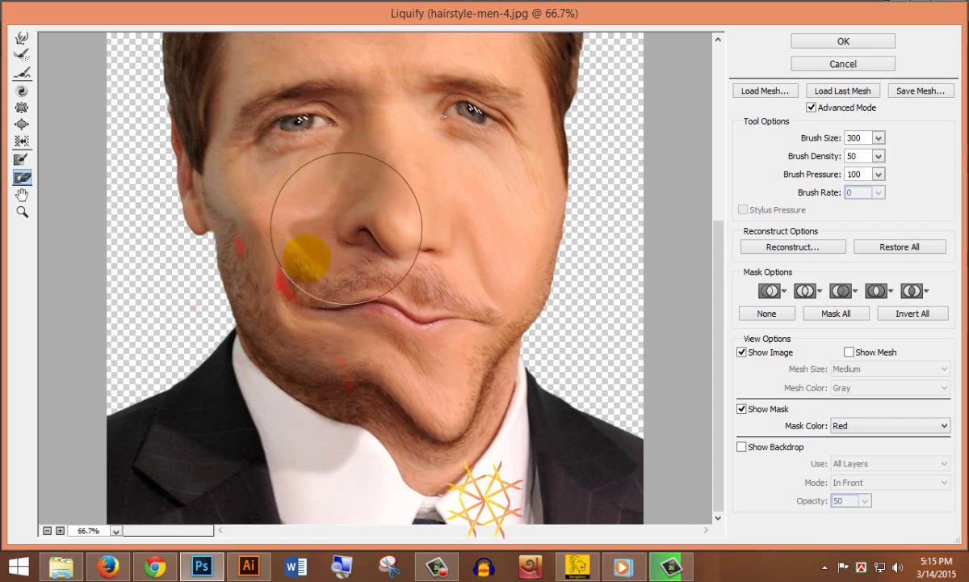
pyautogui.scroll(3, 415, 227)
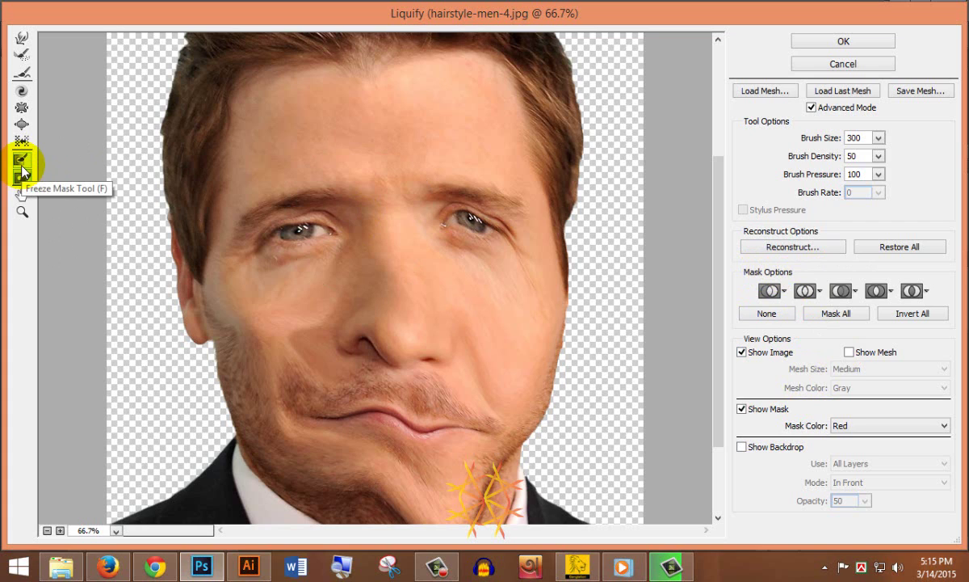
# Try Transparency and Invert All freeze masks in Mask Options, then clear every mask
pyautogui.click(782, 290)
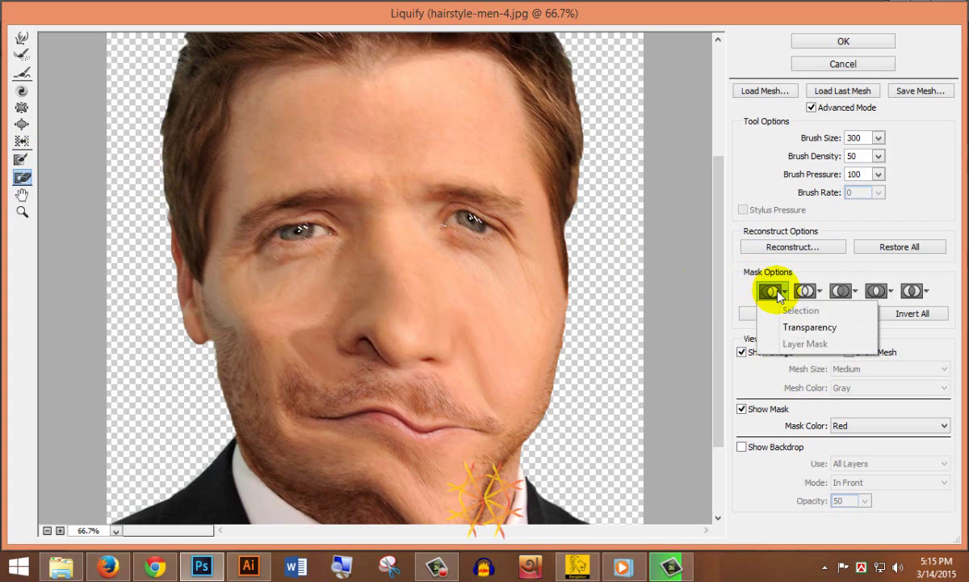
pyautogui.click(794, 329)
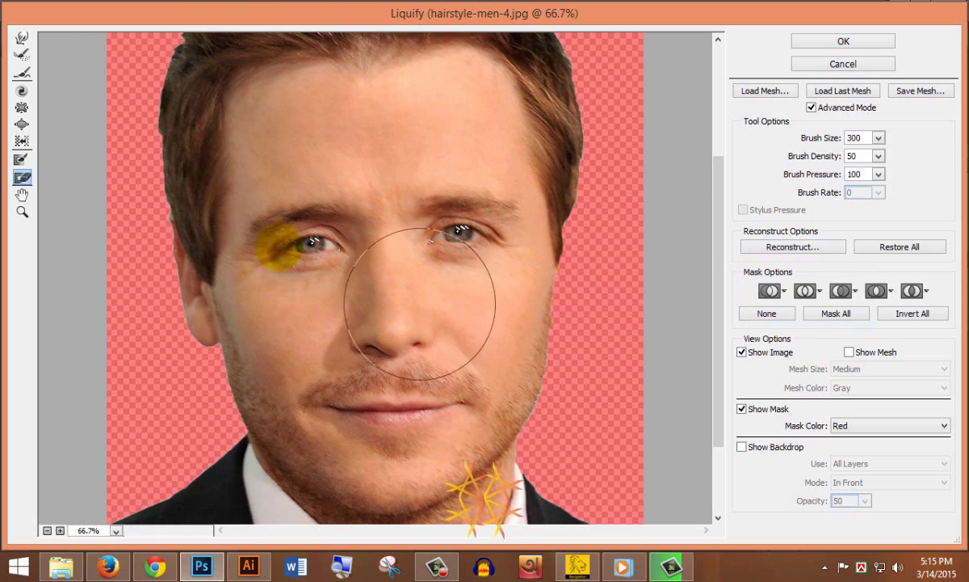
pyautogui.click(808, 296)
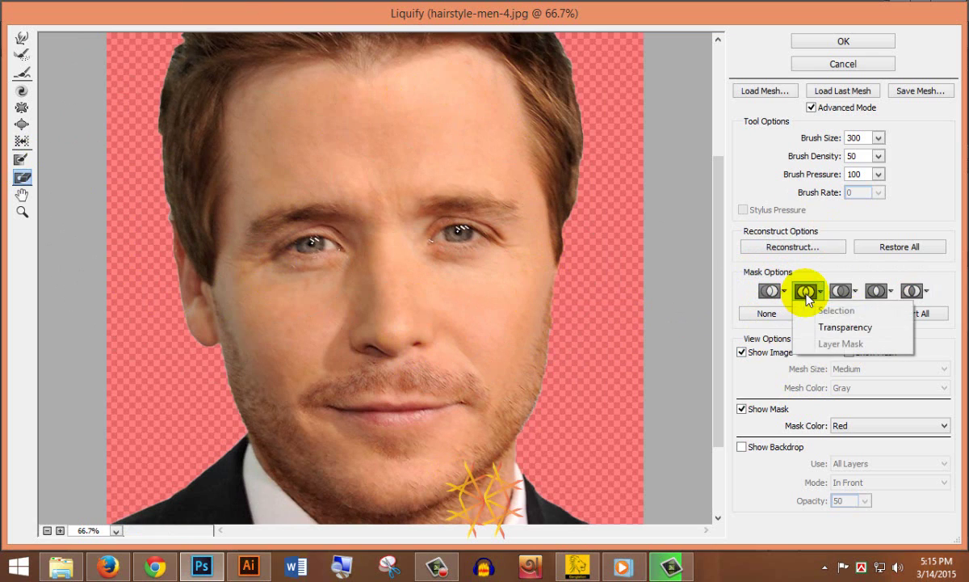
pyautogui.click(766, 314)
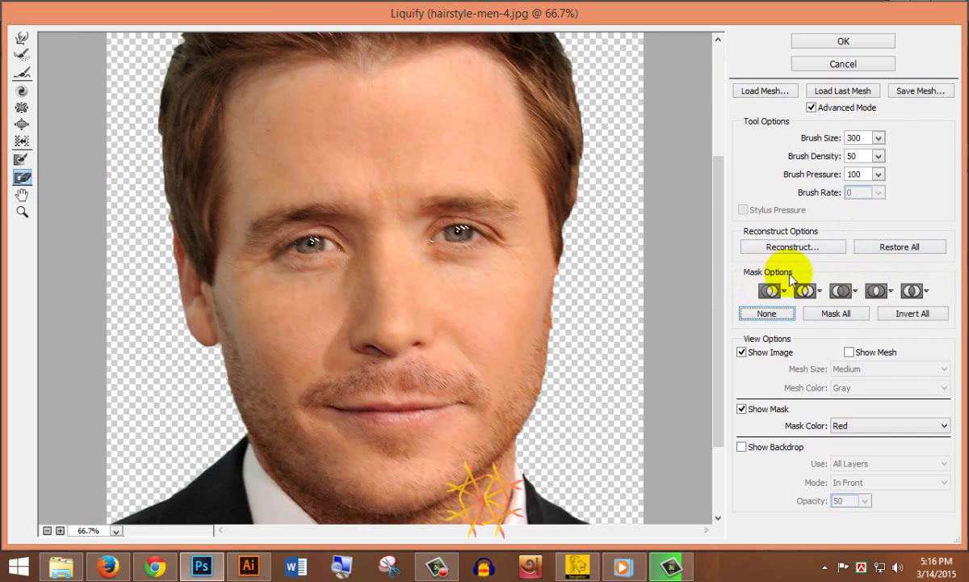
pyautogui.click(913, 314)
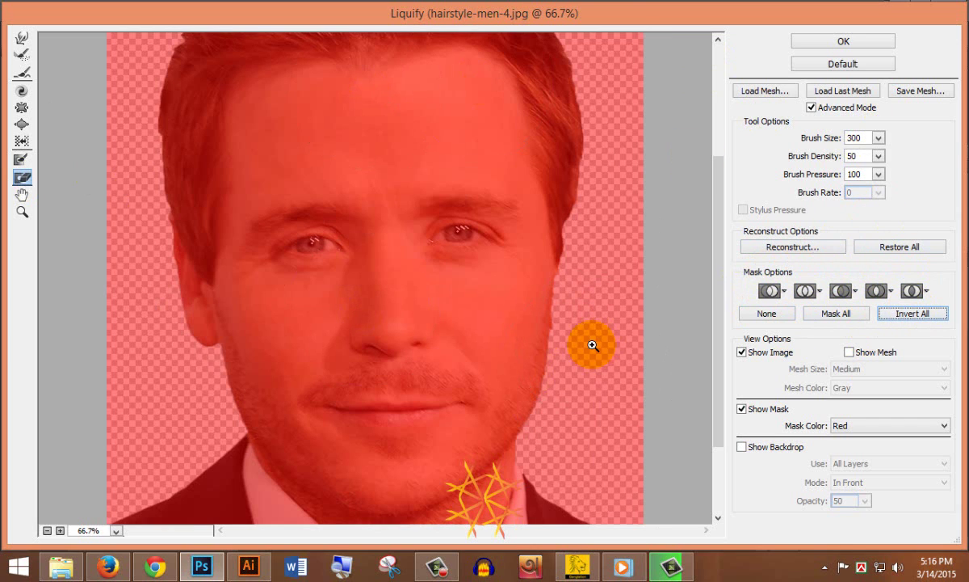
pyautogui.hotkey('ctrl', 'alt', 'z')
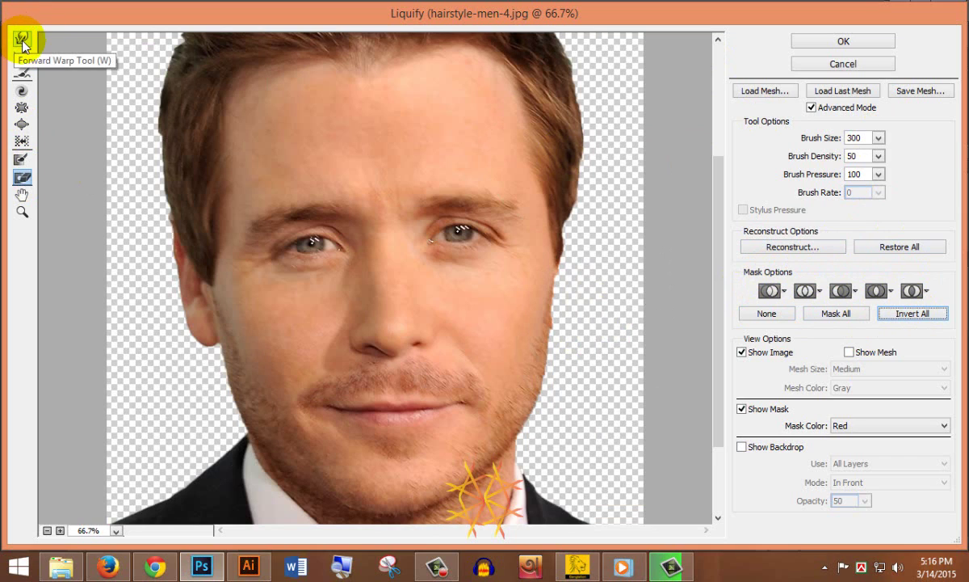
# Smear the face from nose toward cheek with Forward Warp, then switch to Reconstruct
pyautogui.click(22, 40)
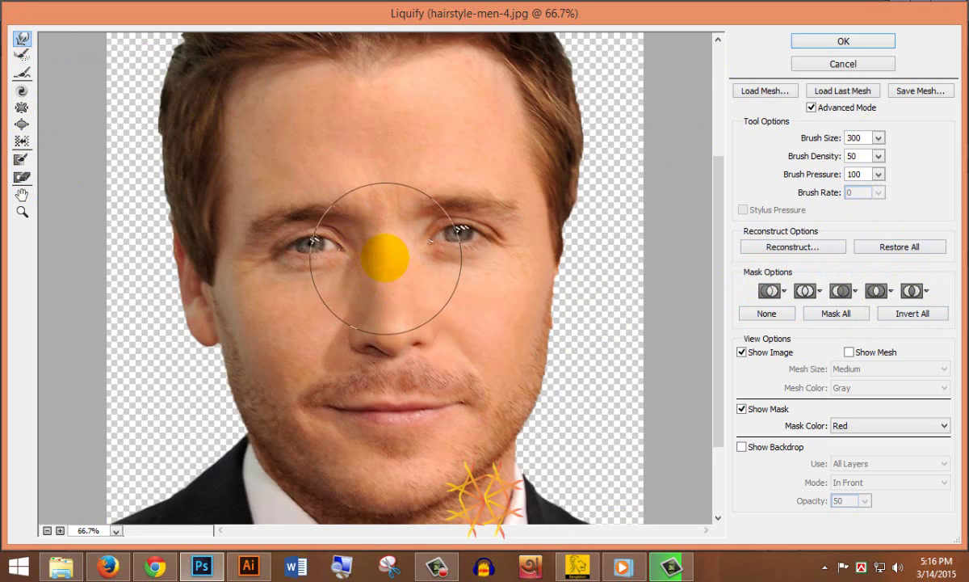
pyautogui.moveTo(392, 327)
pyautogui.mouseDown()
pyautogui.moveTo(324, 331)
pyautogui.moveTo(418, 164)
pyautogui.moveTo(550, 114)
pyautogui.mouseUp()
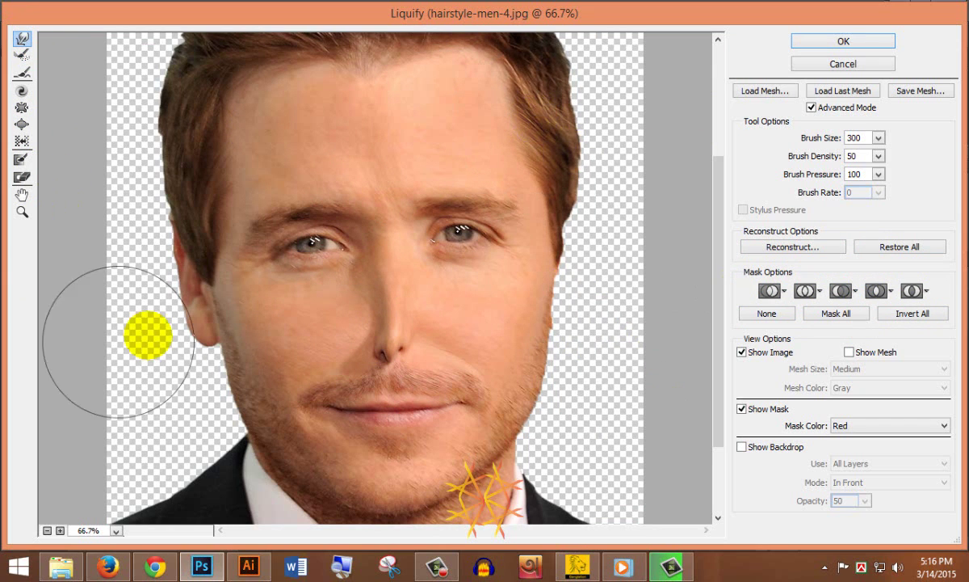
pyautogui.click(22, 55)
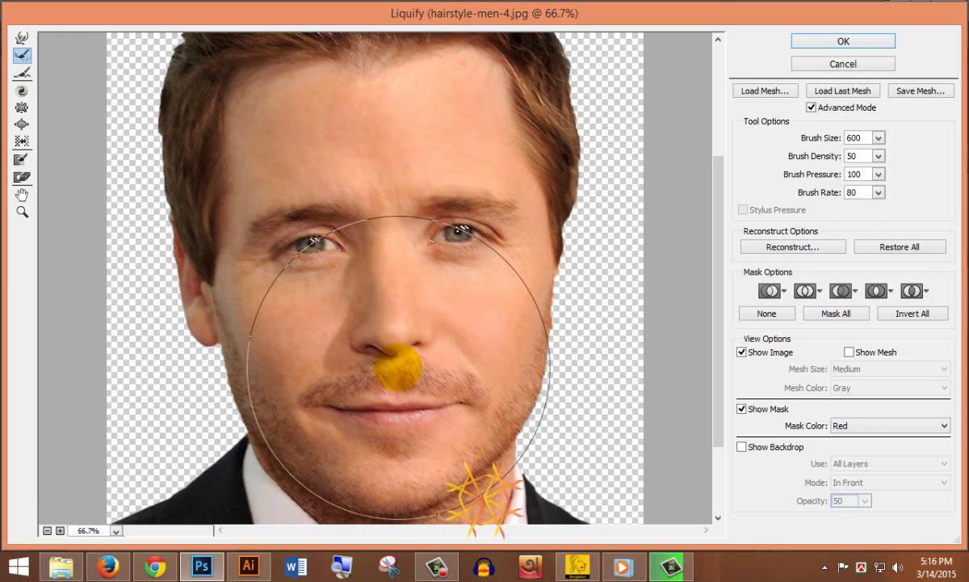
pyautogui.scroll(-3, 335, 400)
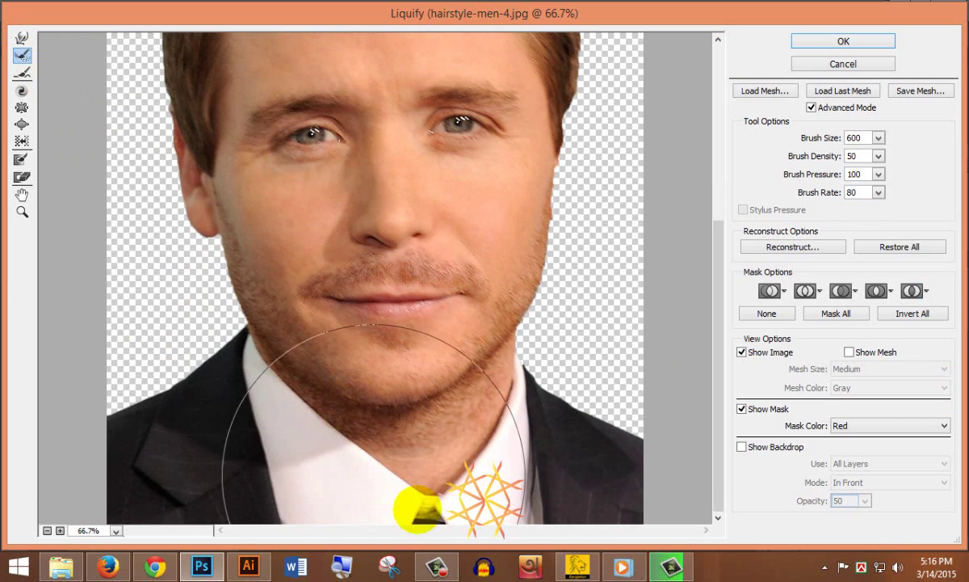
pyautogui.scroll(5, 368, 313)
pyautogui.scroll(3, 422, 313)
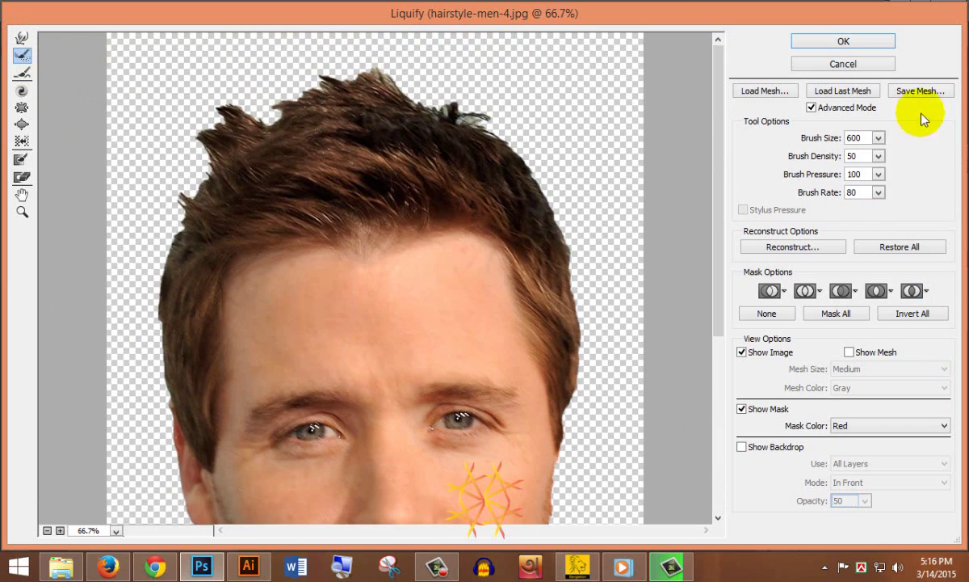
# Raise brush density to 73, push the forehead into the hairline, then raise density to 79
pyautogui.click(878, 156)
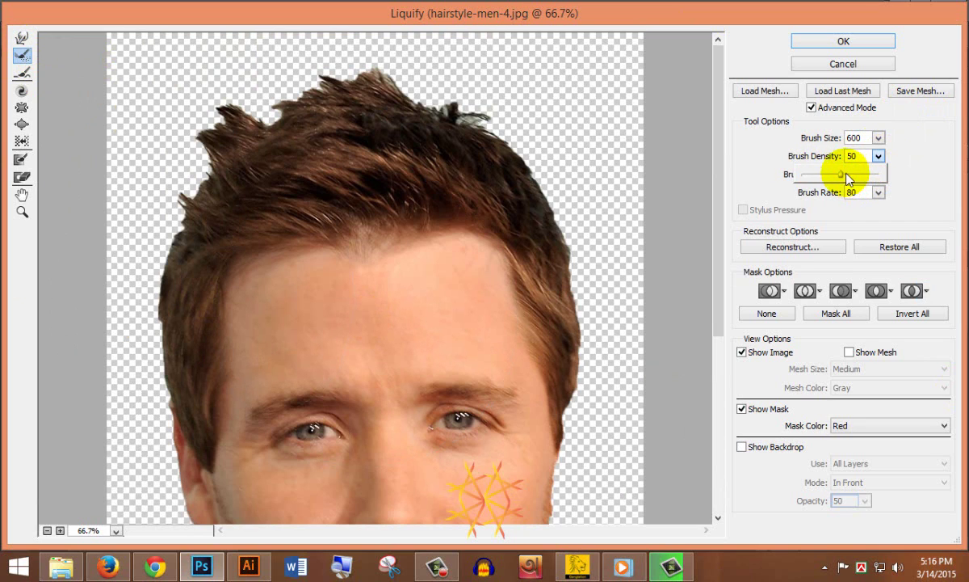
pyautogui.moveTo(859, 178); pyautogui.dragTo(858, 176)
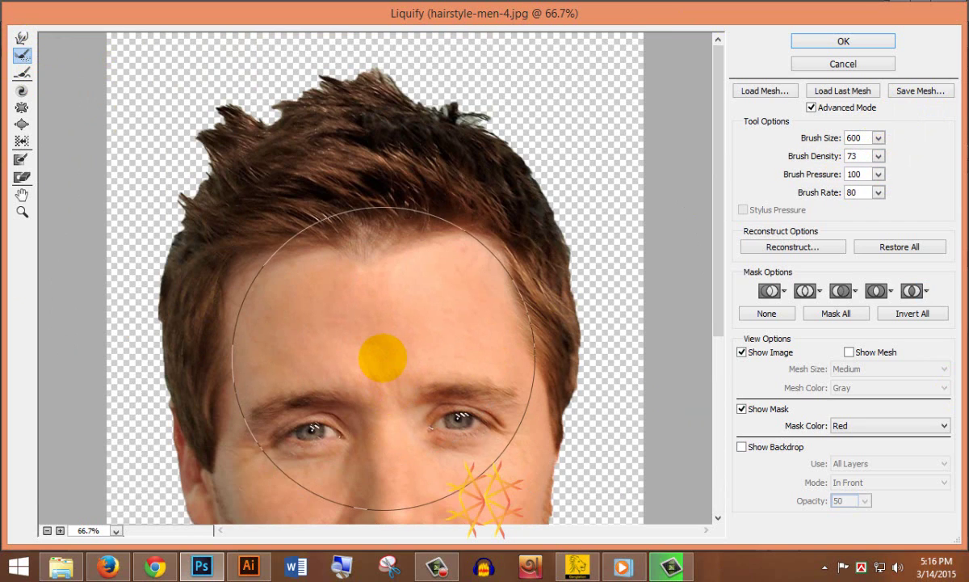
pyautogui.moveTo(383, 357); pyautogui.dragTo(393, 335)
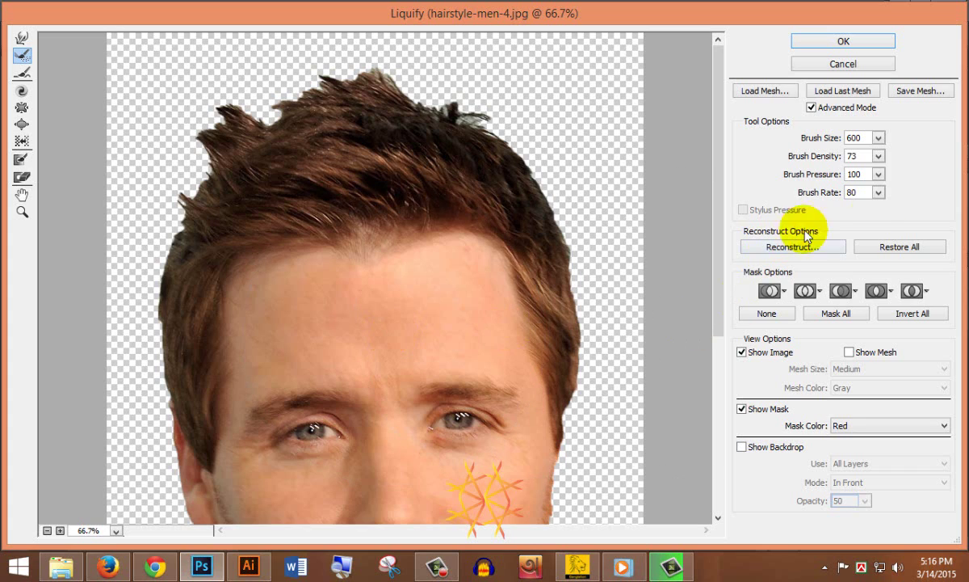
pyautogui.click(878, 175)
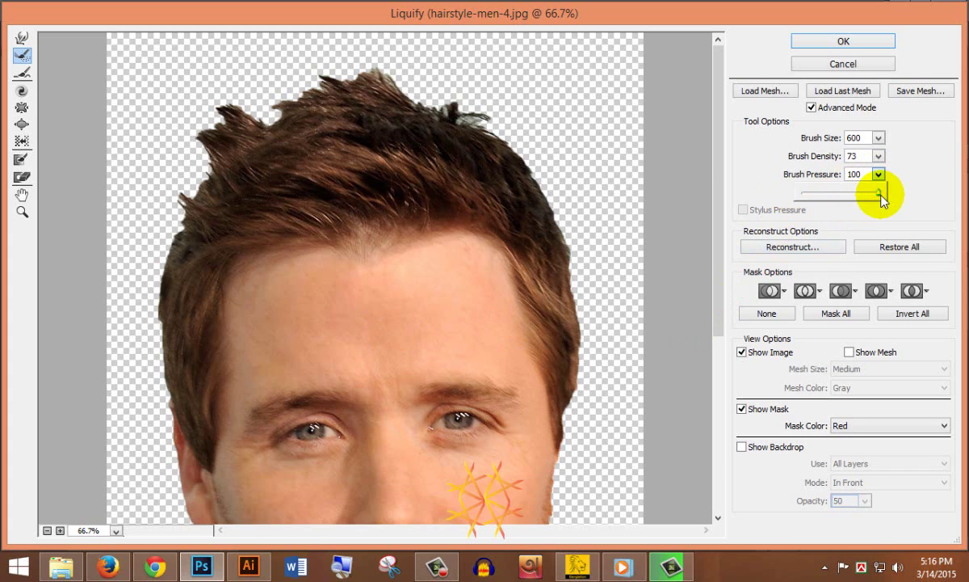
pyautogui.click(878, 155)
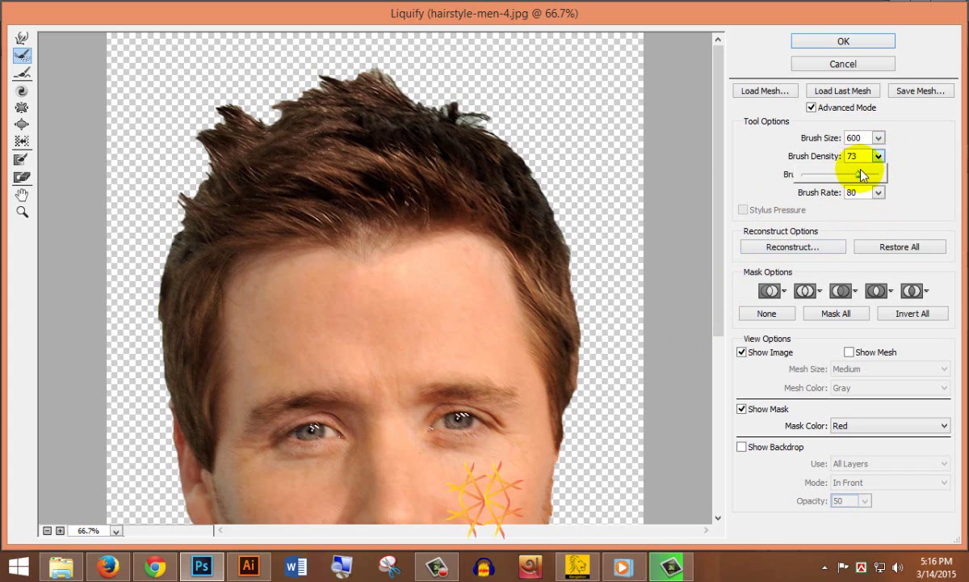
pyautogui.moveTo(862, 175); pyautogui.dragTo(863, 179)
pyautogui.click(379, 329)
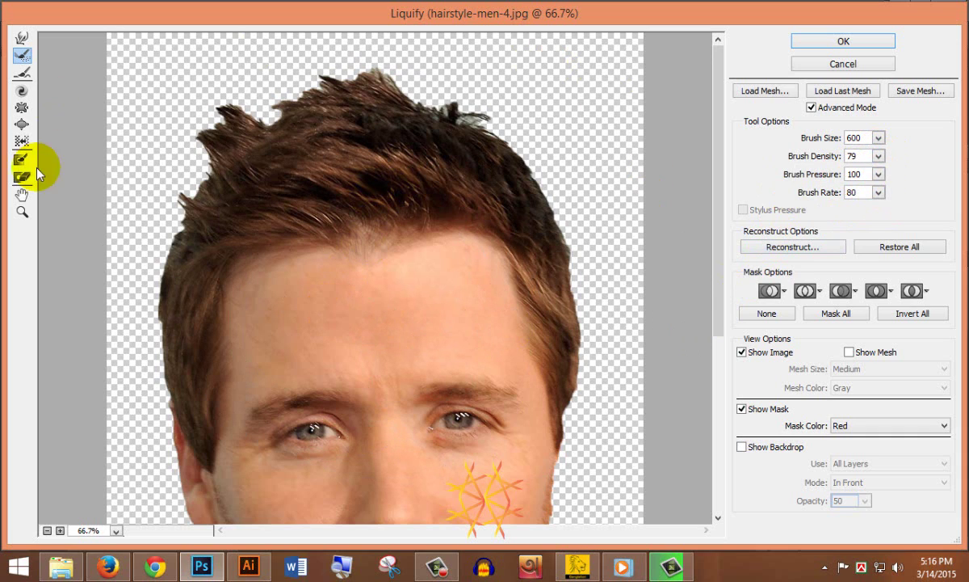
# Swirl the right eye, the left eye and the lips with the Twirl Clockwise tool
pyautogui.click(22, 90)
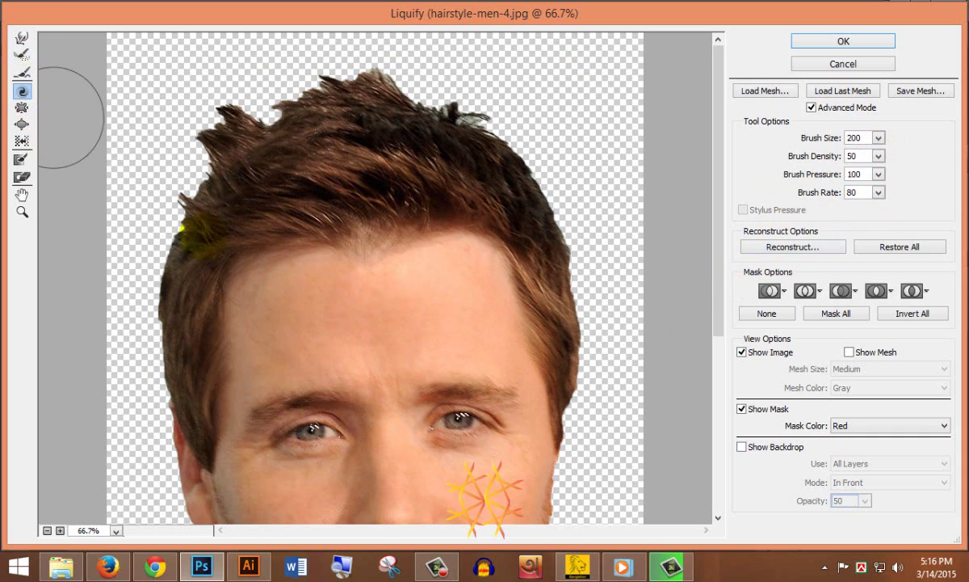
pyautogui.scroll(-5, 398, 340)
pyautogui.moveTo(396, 321); pyautogui.dragTo(467, 240)
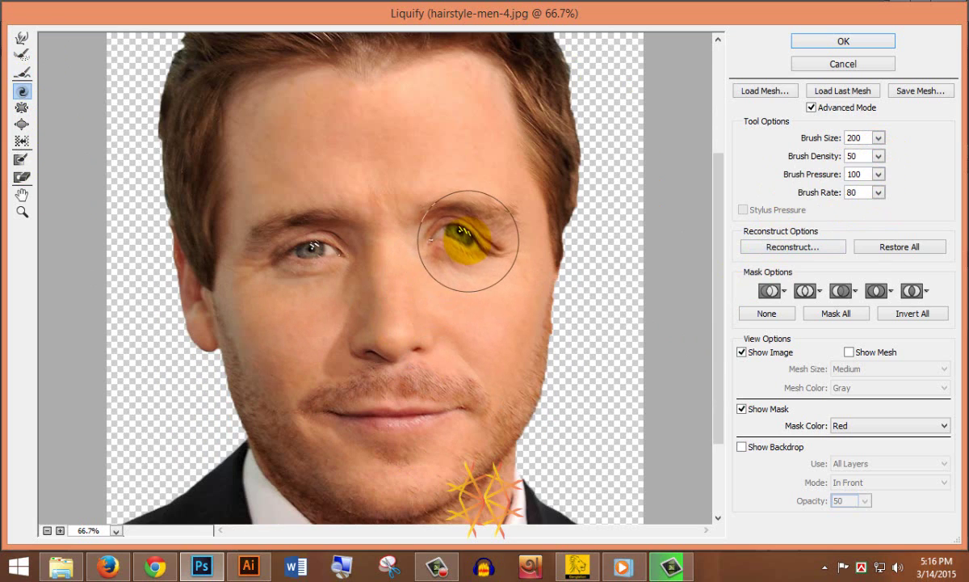
pyautogui.moveTo(467, 241); pyautogui.dragTo(281, 249)
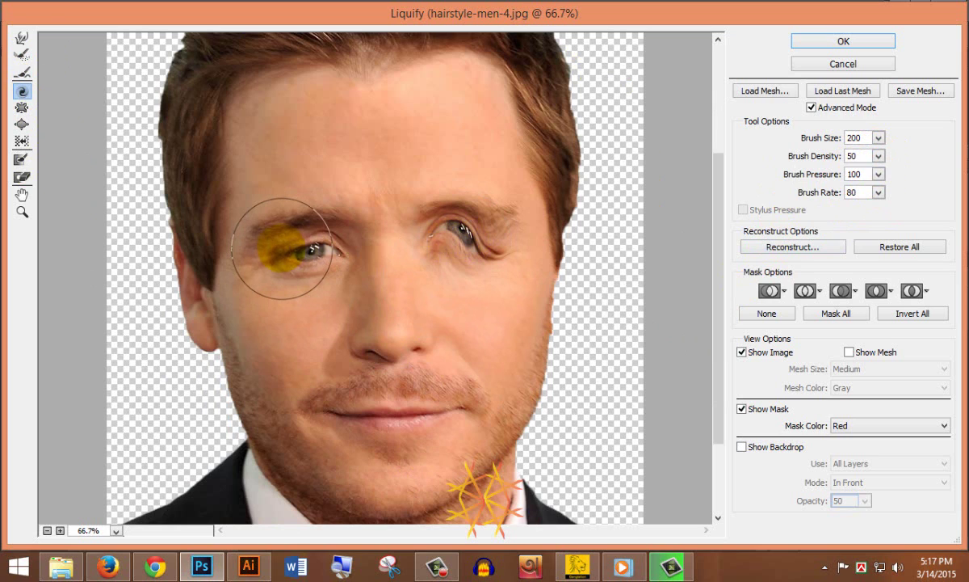
pyautogui.moveTo(281, 249)
pyautogui.mouseDown()
pyautogui.moveTo(333, 247)
pyautogui.moveTo(345, 259)
pyautogui.mouseUp()
pyautogui.scroll(-3, 356, 291)
pyautogui.moveTo(381, 323)
pyautogui.mouseDown()
pyautogui.moveTo(392, 314)
pyautogui.moveTo(315, 289)
pyautogui.moveTo(375, 208)
pyautogui.moveTo(497, 192)
pyautogui.mouseUp()
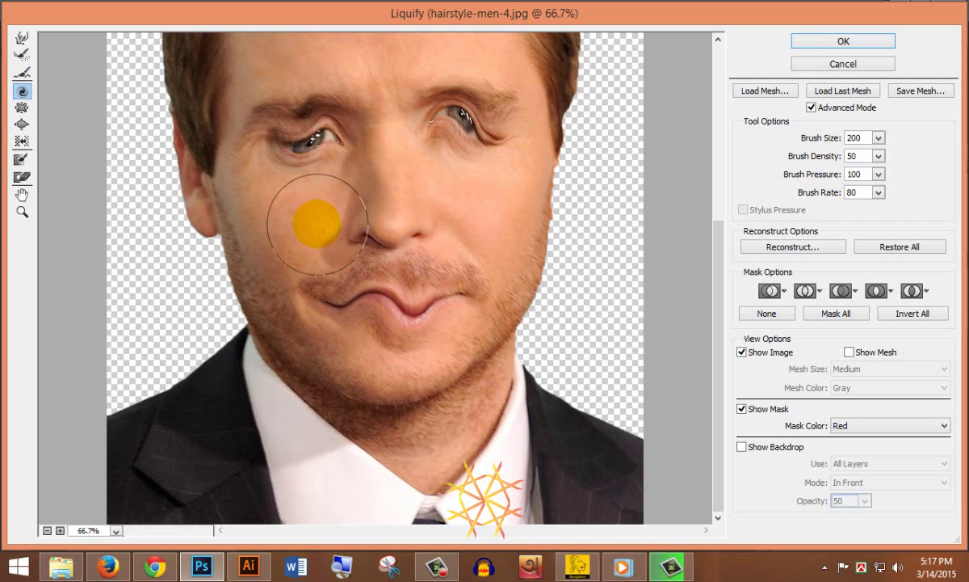
pyautogui.click(22, 72)
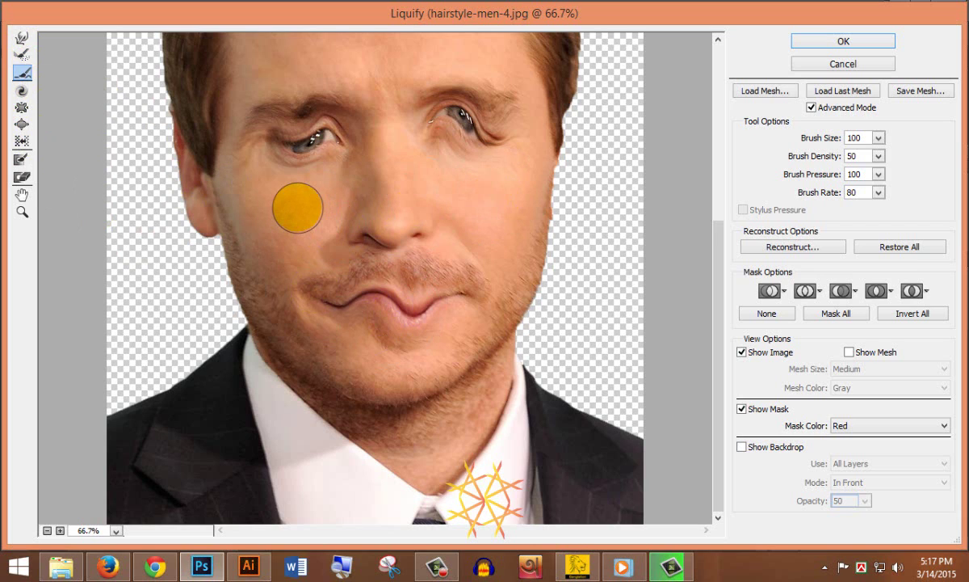
# Enlarge the Reconstruct brush to 800 and partly restore the twisted eyes and mouth
pyautogui.press(']')
pyautogui.press(']')
pyautogui.press(']')
pyautogui.press(']')
pyautogui.press(']')
pyautogui.press(']')
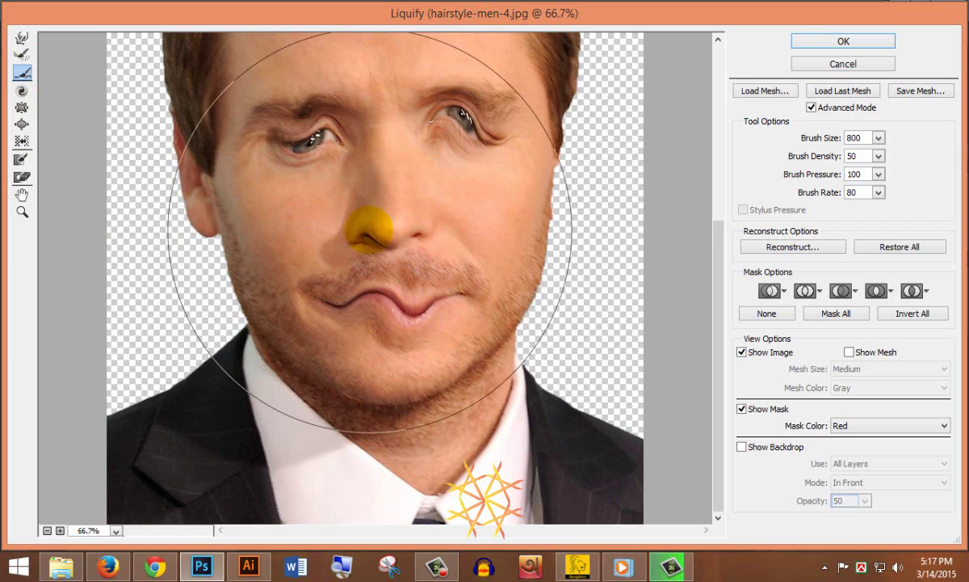
pyautogui.moveTo(367, 216); pyautogui.dragTo(338, 43)
pyautogui.scroll(3, 380, 81)
pyautogui.scroll(2, 347, 121)
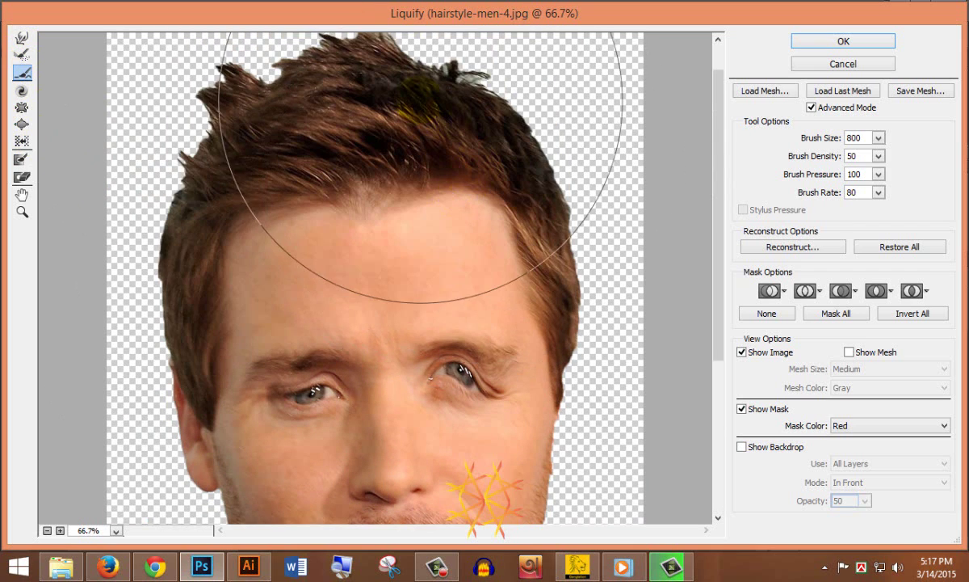
# Twirl an eye again with the Twirl Clockwise tool
pyautogui.click(22, 91)
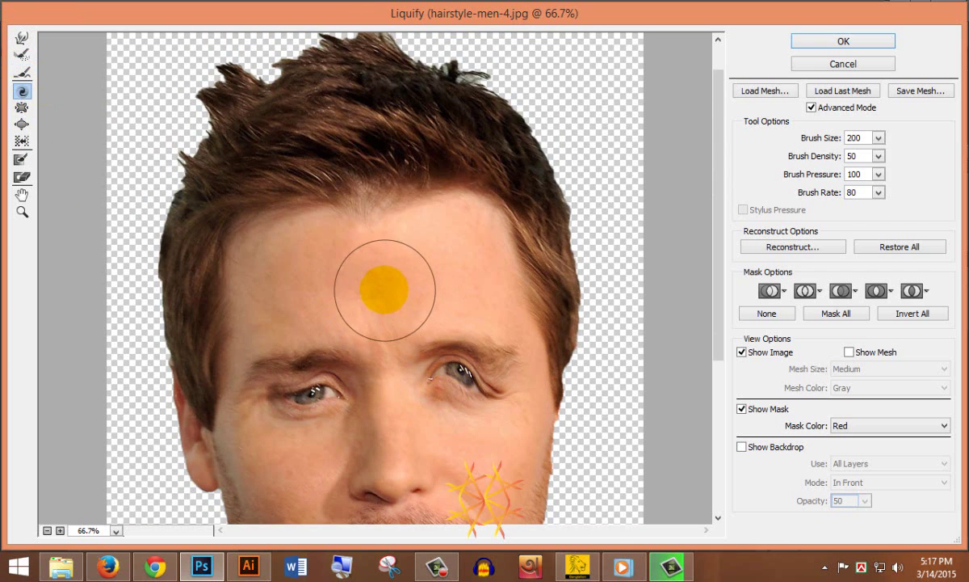
pyautogui.scroll(-2, 390, 390)
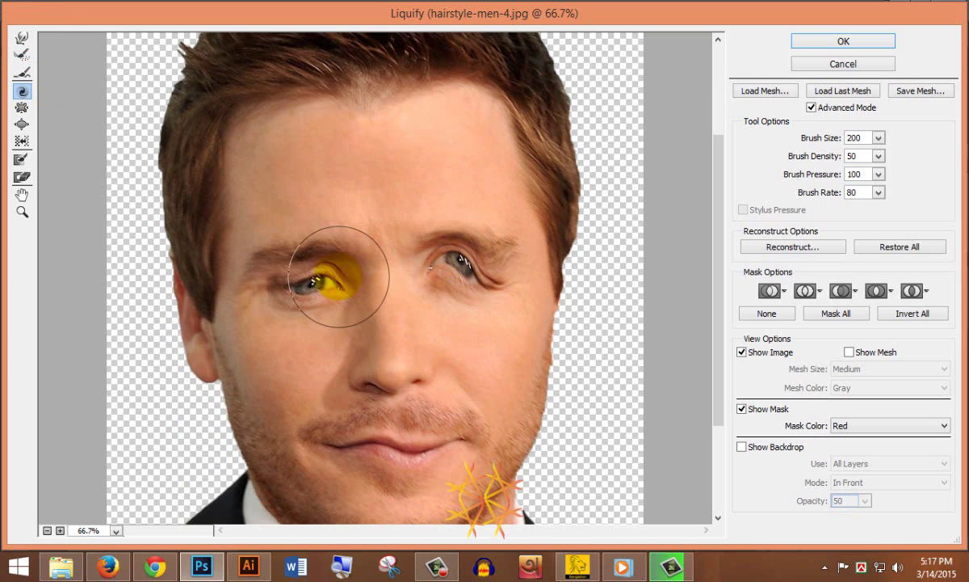
pyautogui.scroll(-3, 408, 372)
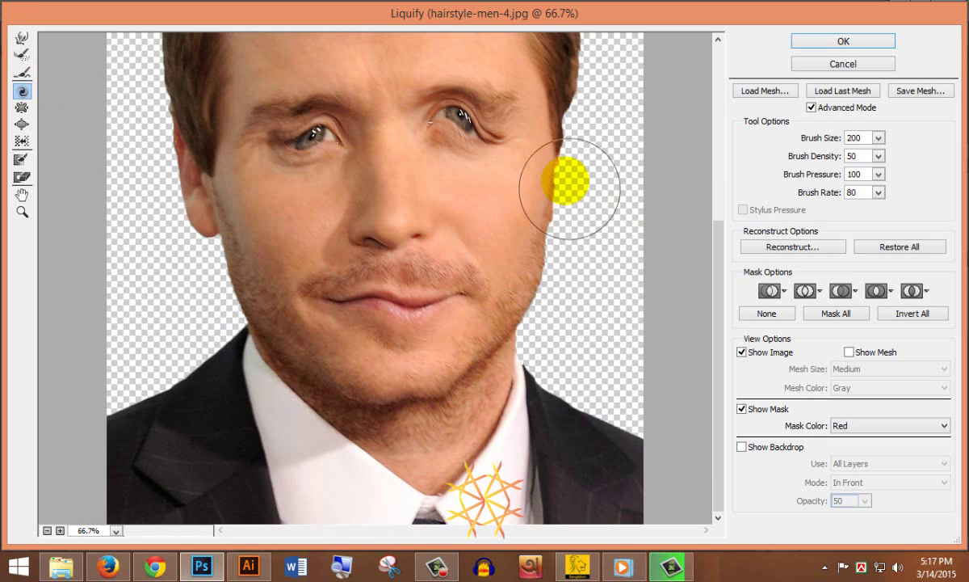
pyautogui.click(503, 190)
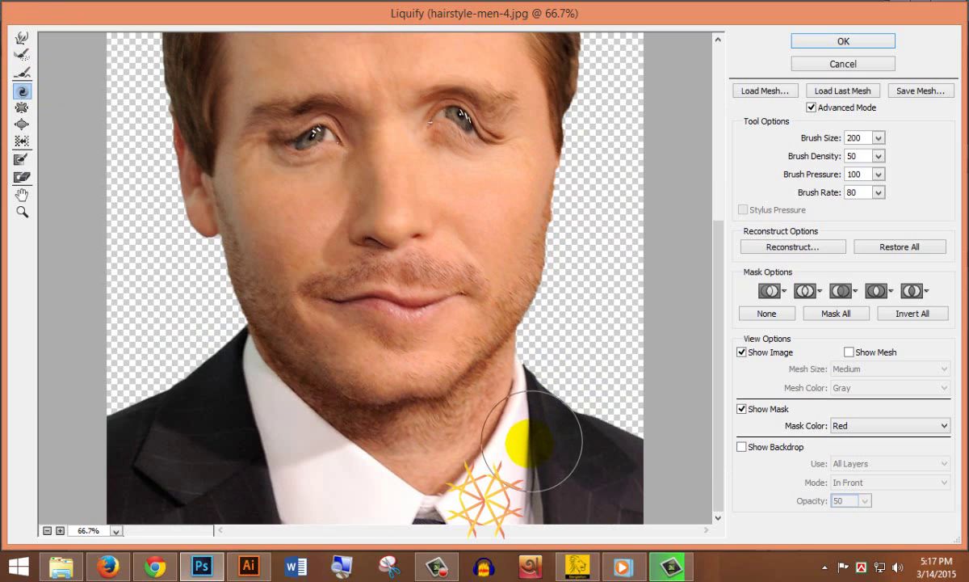
pyautogui.scroll(5, 315, 323)
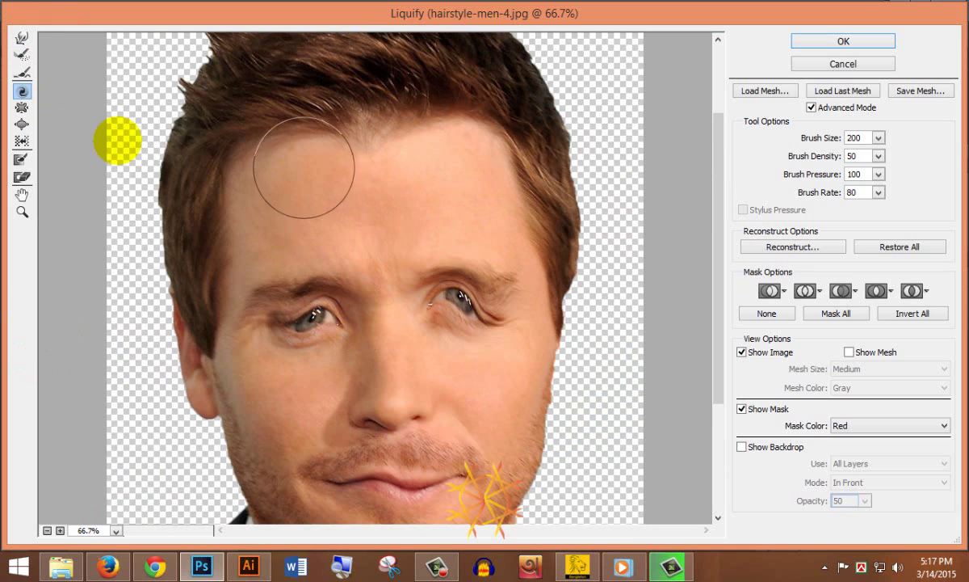
# Bend the left hair edge into a wave with Forward Warp and apply the Liquify
pyautogui.click(21, 37)
pyautogui.moveTo(154, 182); pyautogui.dragTo(275, 184)
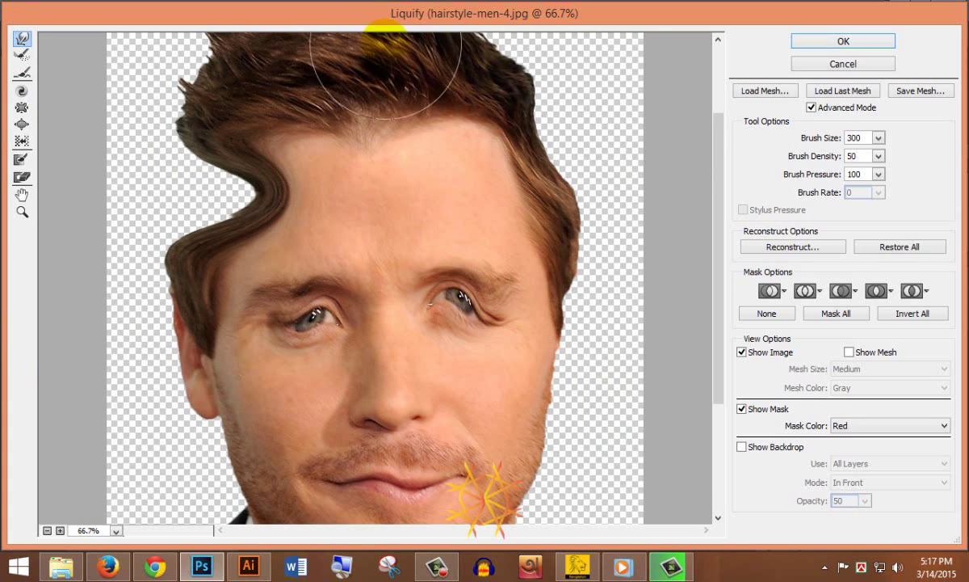
pyautogui.scroll(-5, 379, 57)
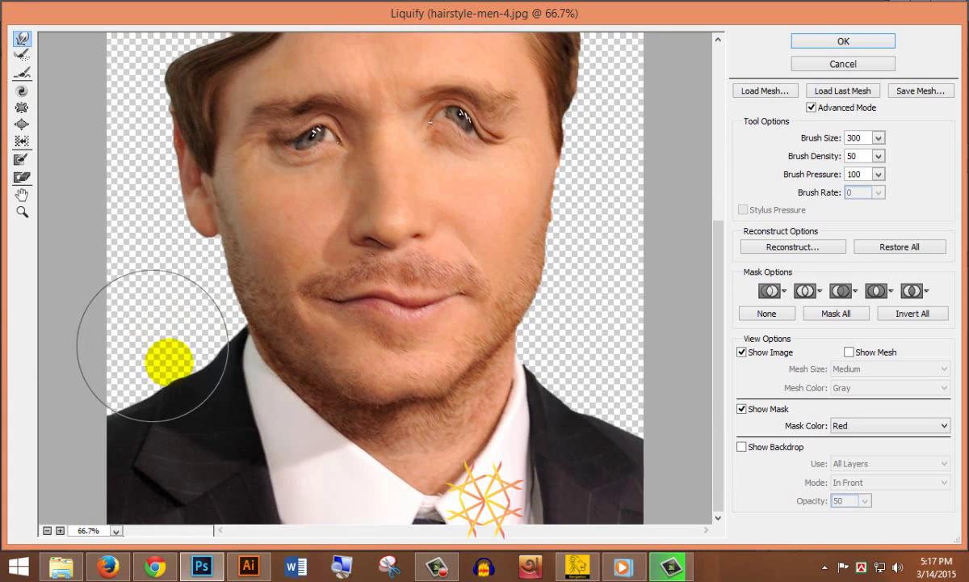
pyautogui.click(838, 42)
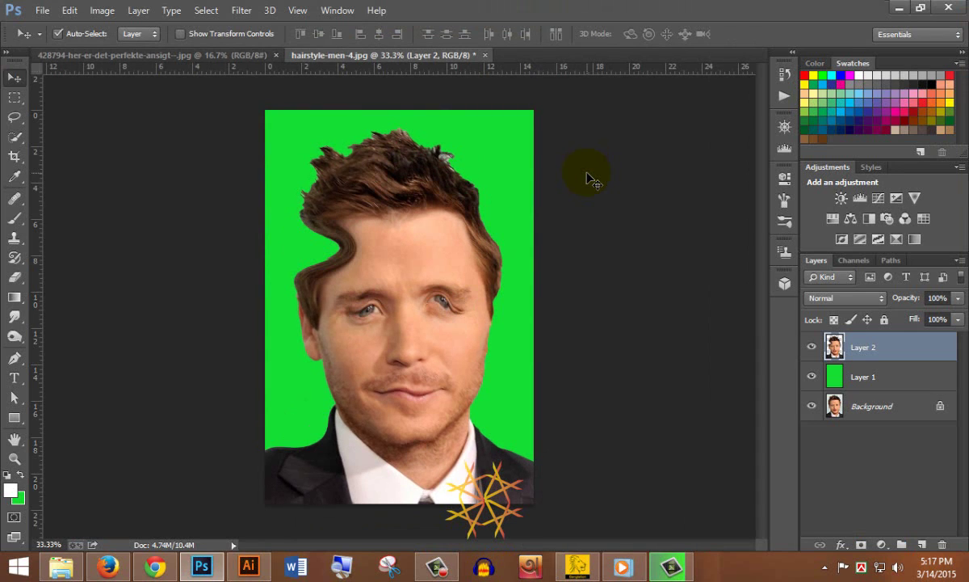
pyautogui.click(811, 347)
pyautogui.click(810, 377)
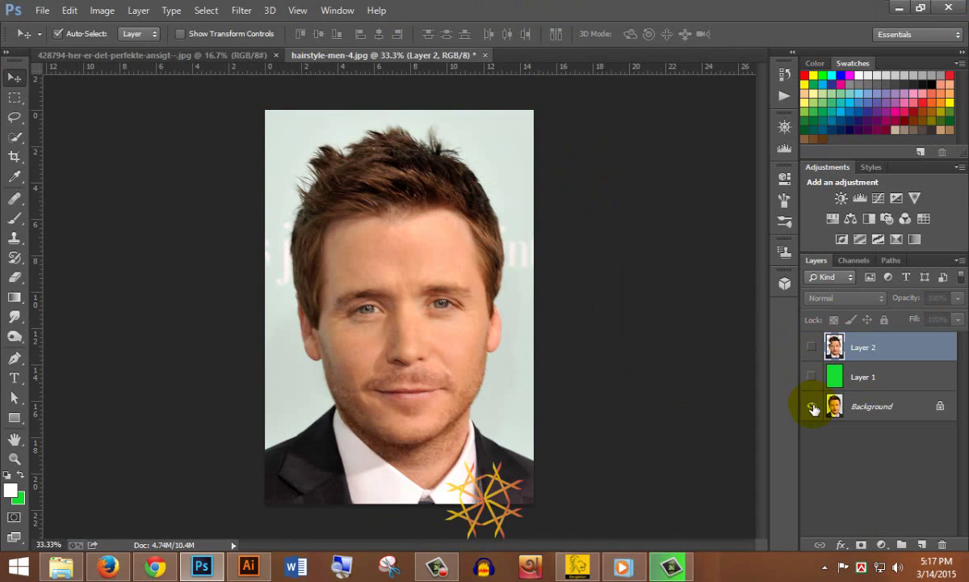
pyautogui.click(812, 347)
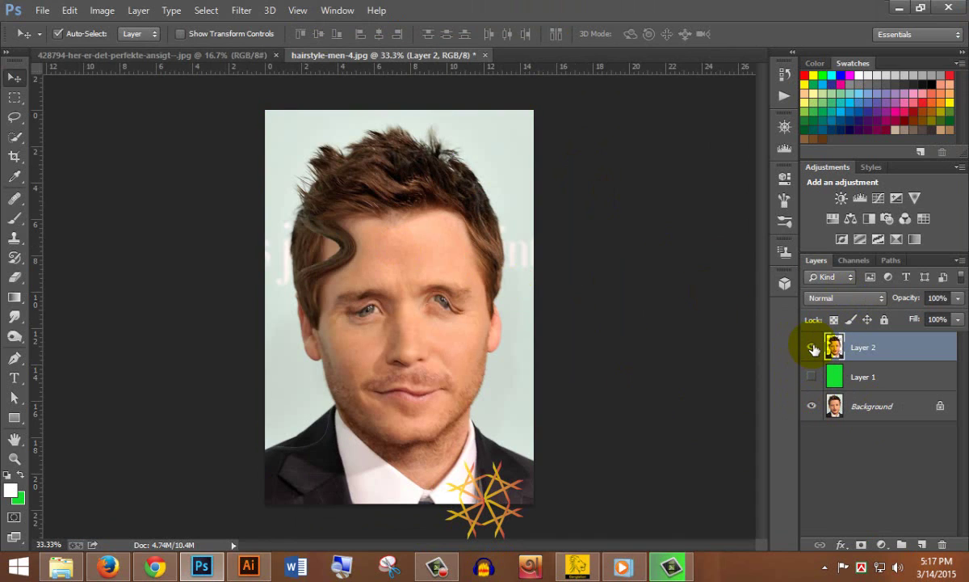
pyautogui.click(812, 347)
pyautogui.click(812, 376)
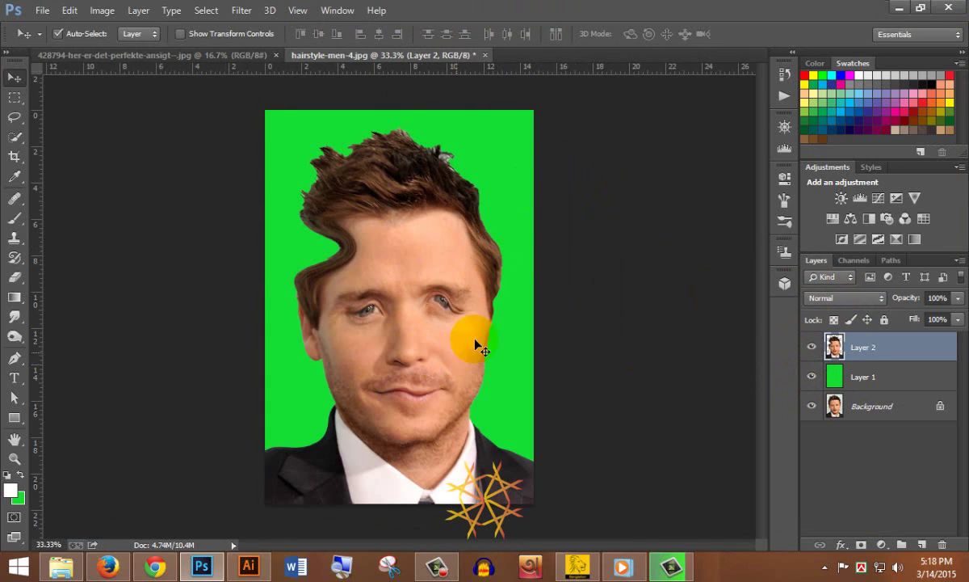